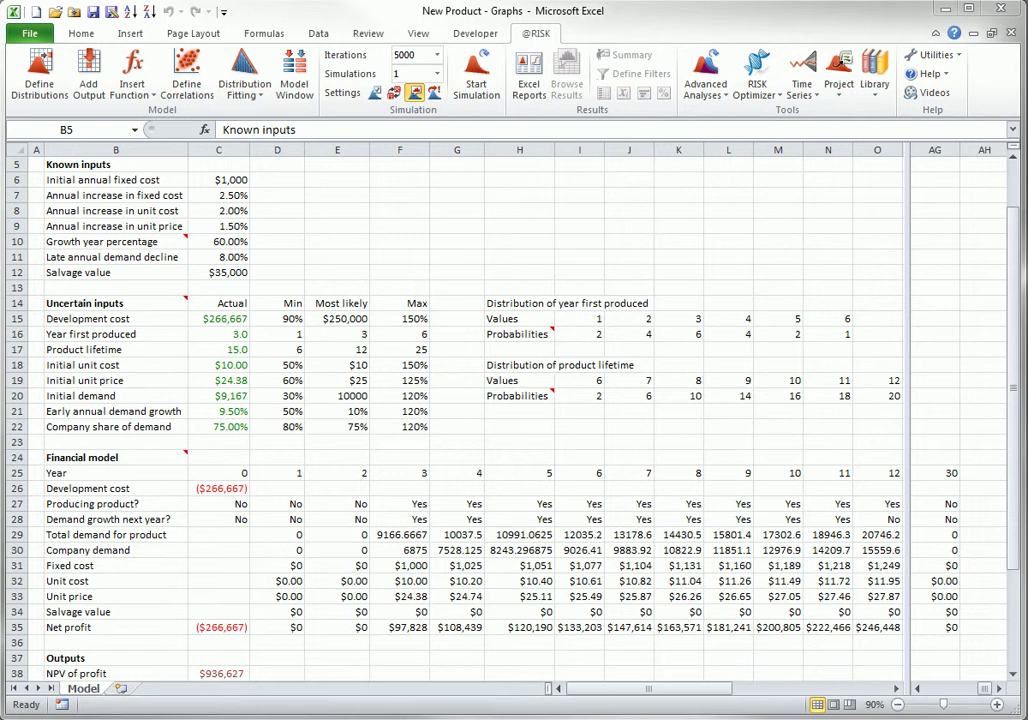
# Open the distribution definition of the Development cost input in cell C15 and move its window fully into view.
pyautogui.click(218, 320)
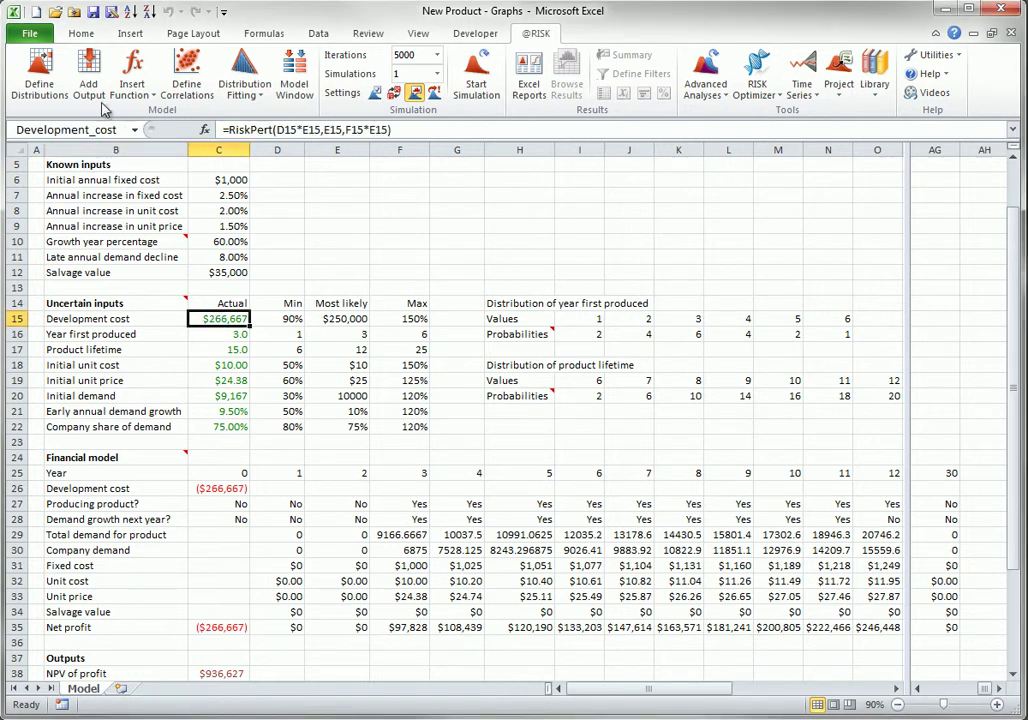
pyautogui.click(40, 70)
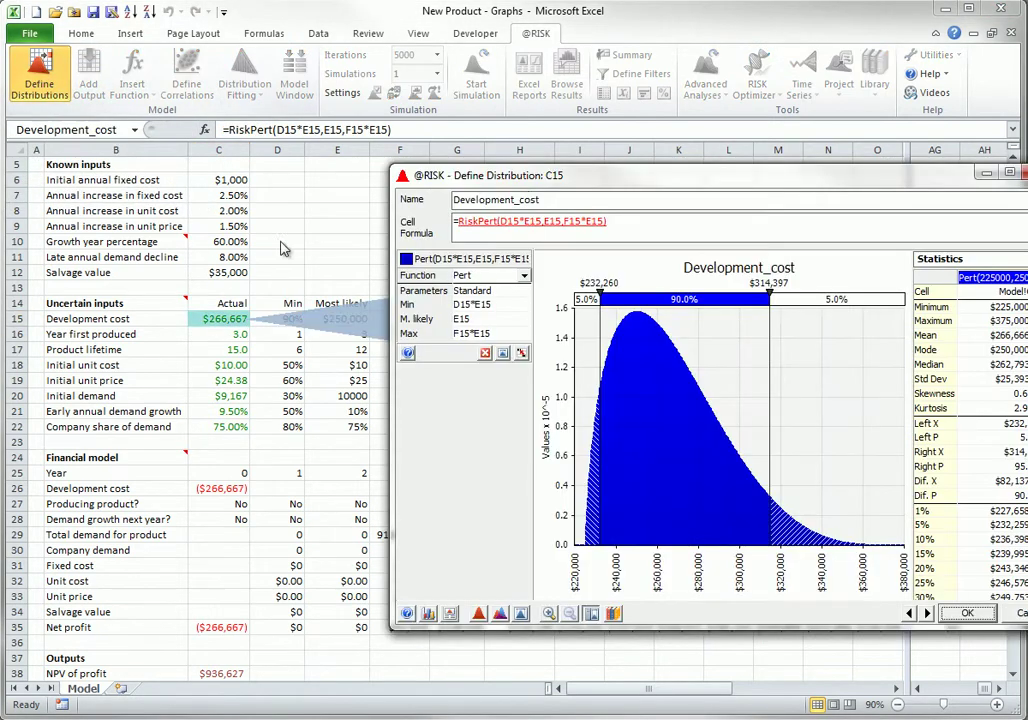
pyautogui.moveTo(560, 183); pyautogui.dragTo(357, 194)
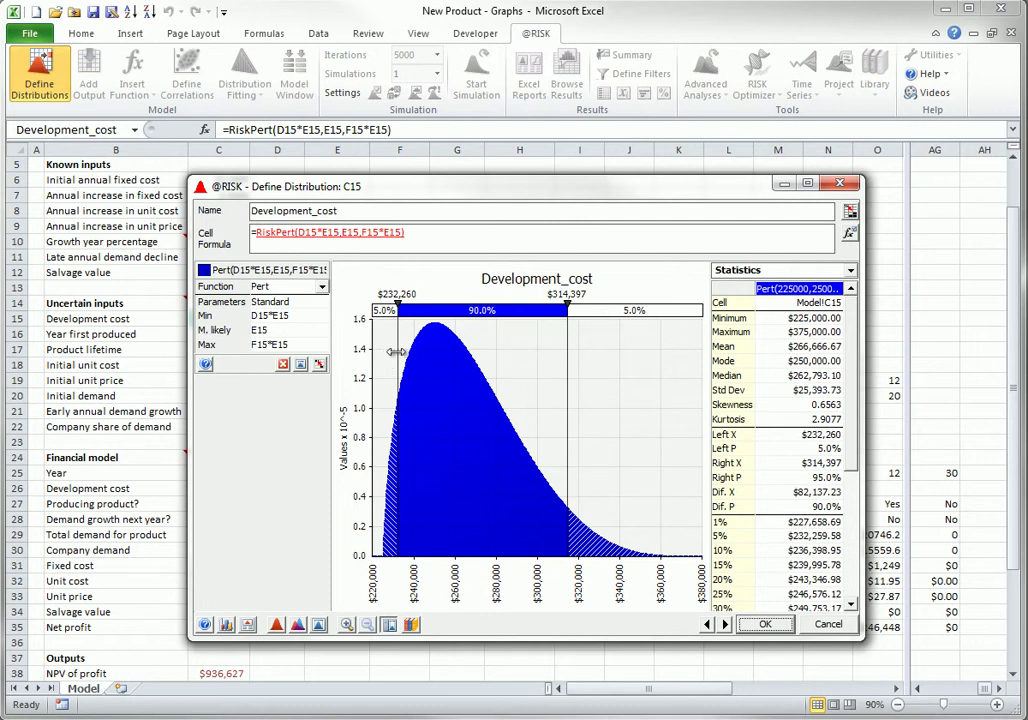
# Move the graph's left delimiter to $235,000 and its right delimiter to $285,000.
pyautogui.moveTo(398, 345)
pyautogui.mouseDown()
pyautogui.moveTo(434, 345)
pyautogui.moveTo(404, 345)
pyautogui.mouseUp()
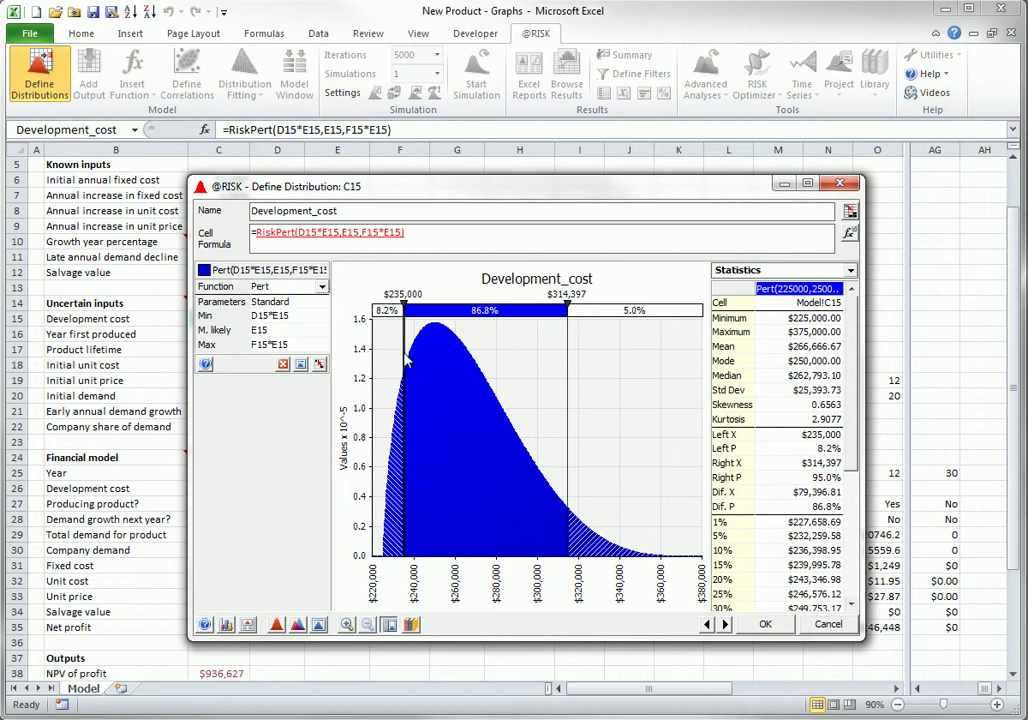
pyautogui.moveTo(566, 358); pyautogui.dragTo(507, 358)
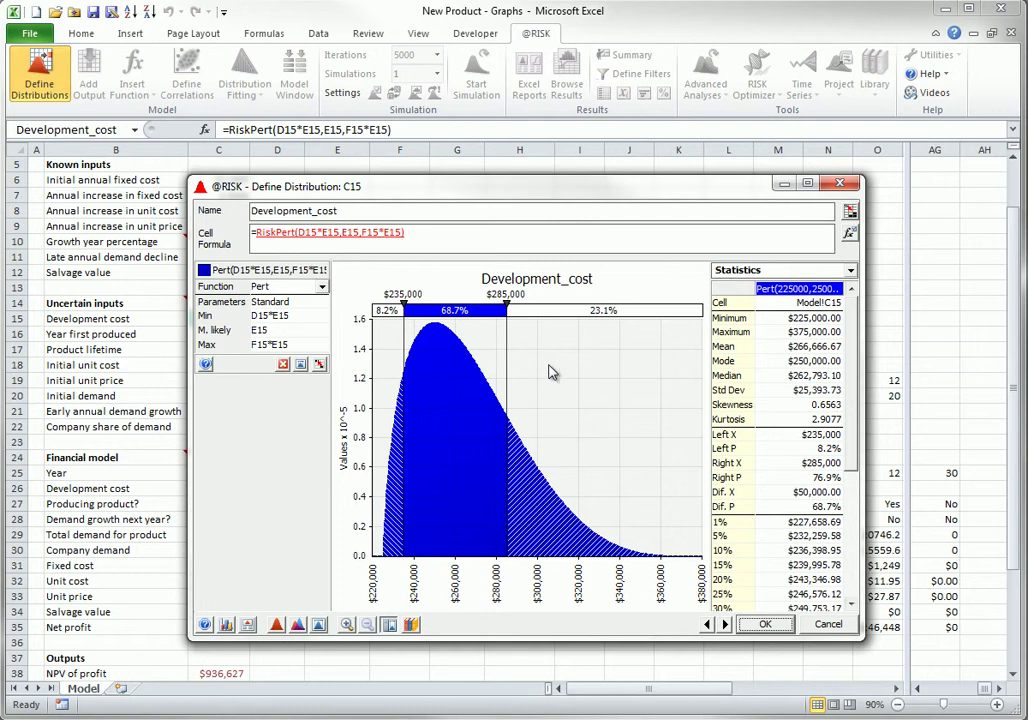
# Set the graph's left delimiter value to $250,000 and the right tail probability to 25%.
pyautogui.click(428, 295)
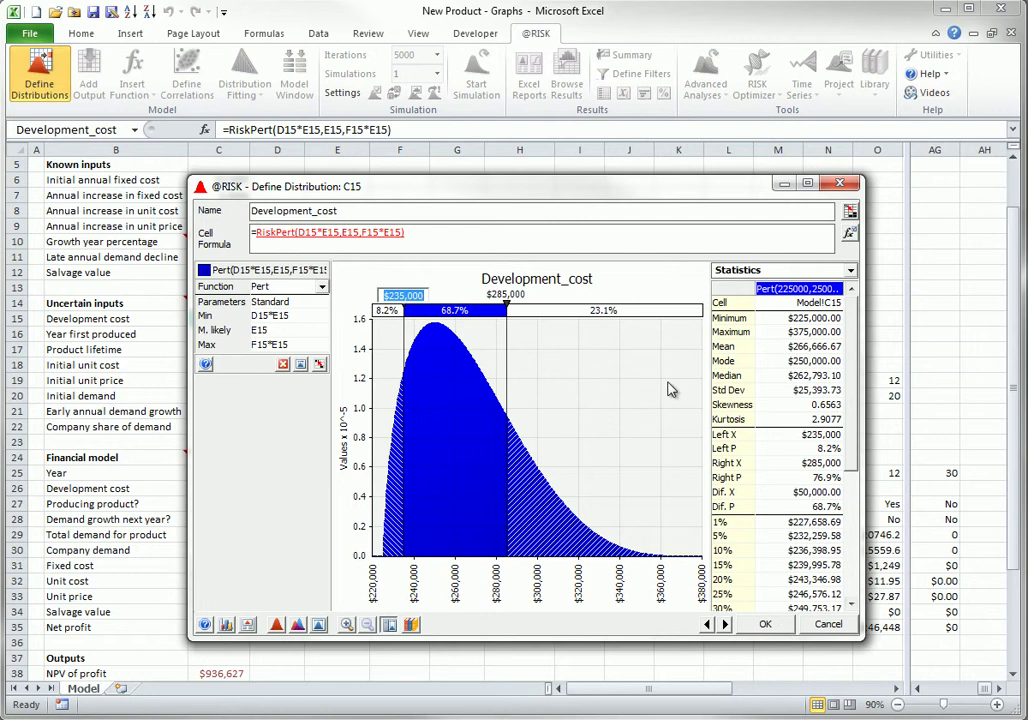
pyautogui.write('250000')
pyautogui.press('Return')
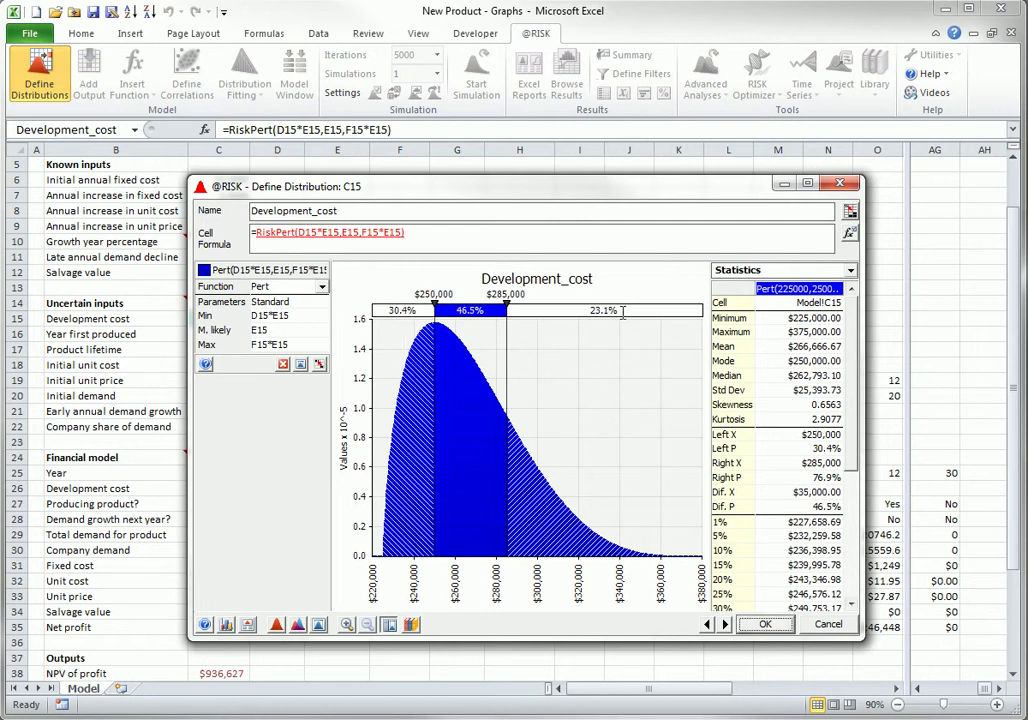
pyautogui.click(604, 311)
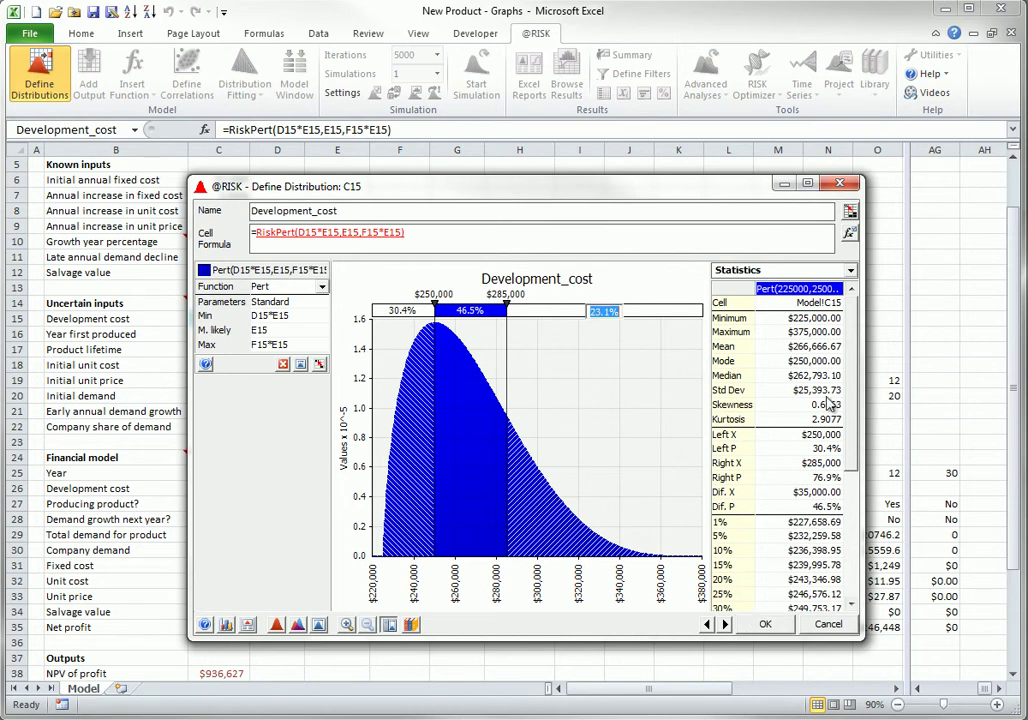
pyautogui.write('25')
pyautogui.press('Return')
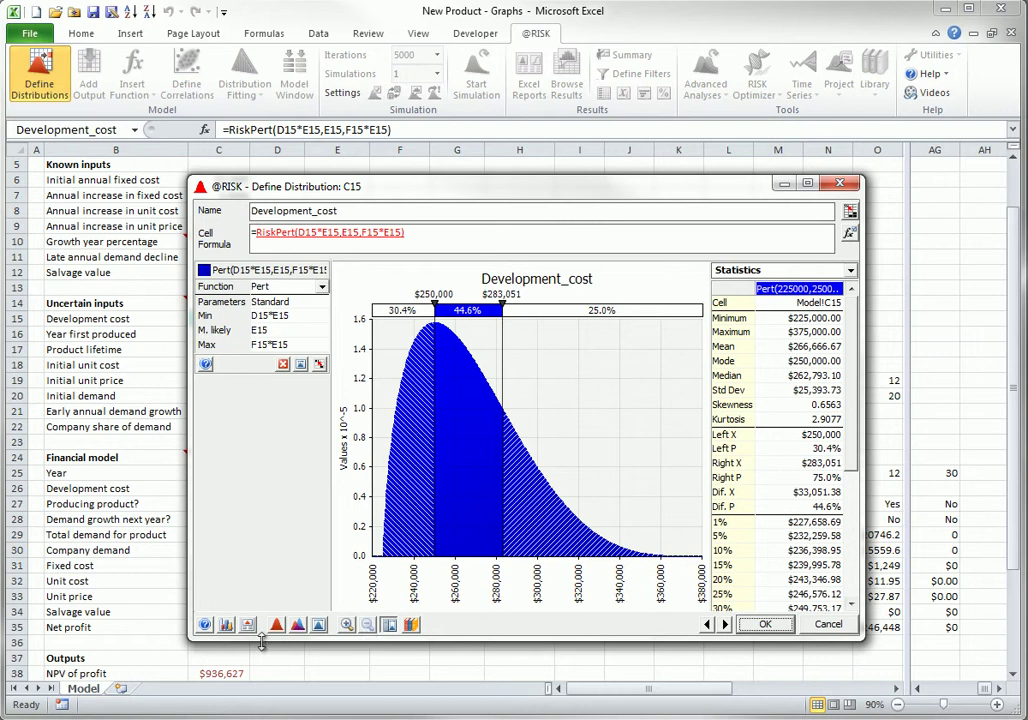
# Review the graph options for distribution format, title, axes, curves, legend, delimiters, markers and colours without changing anything.
pyautogui.click(226, 624)
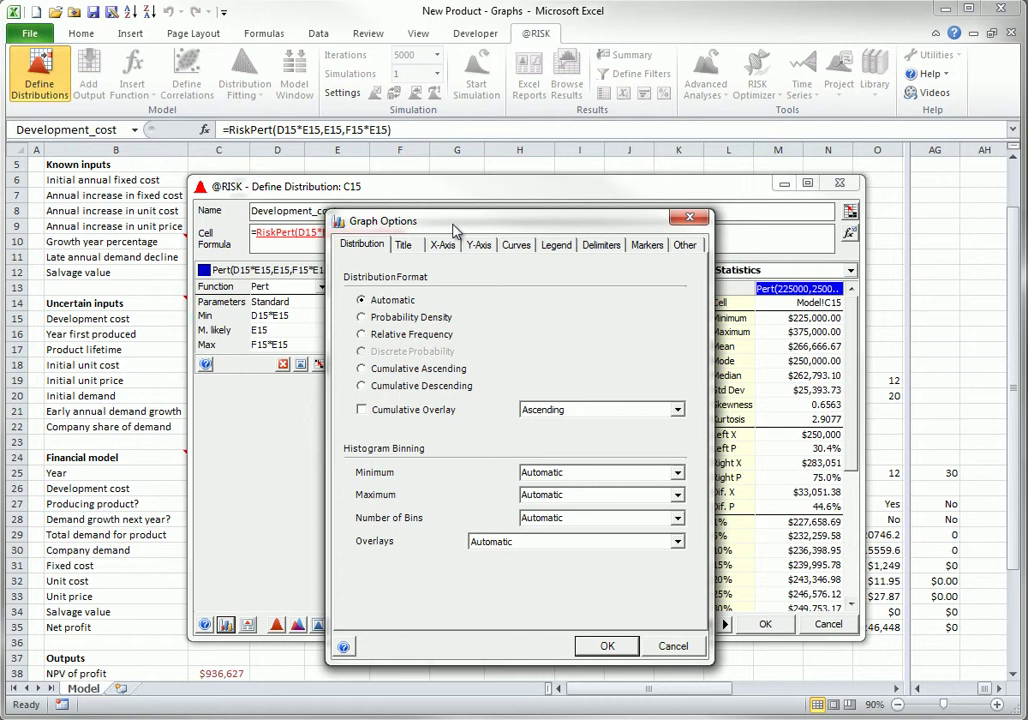
pyautogui.click(403, 245)
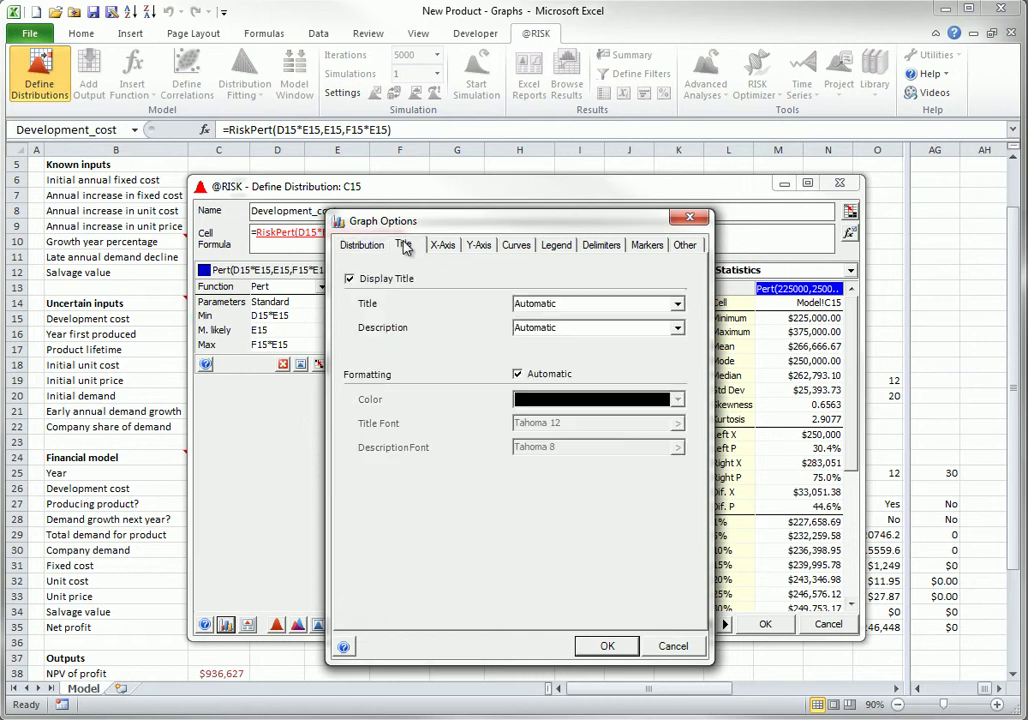
pyautogui.click(438, 248)
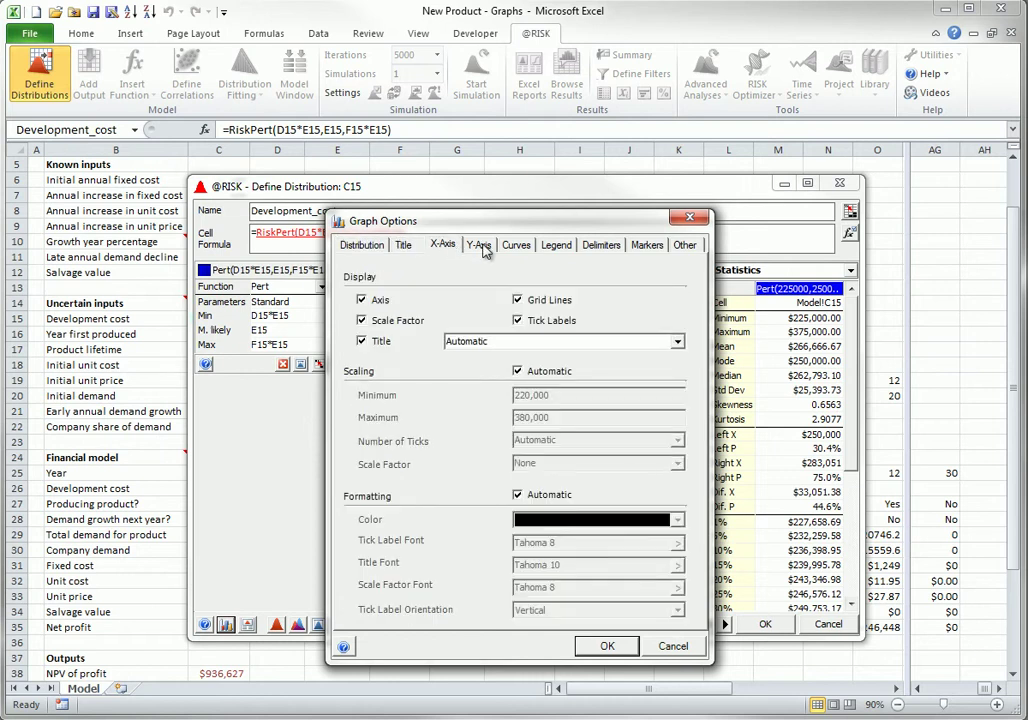
pyautogui.click(478, 245)
pyautogui.click(517, 247)
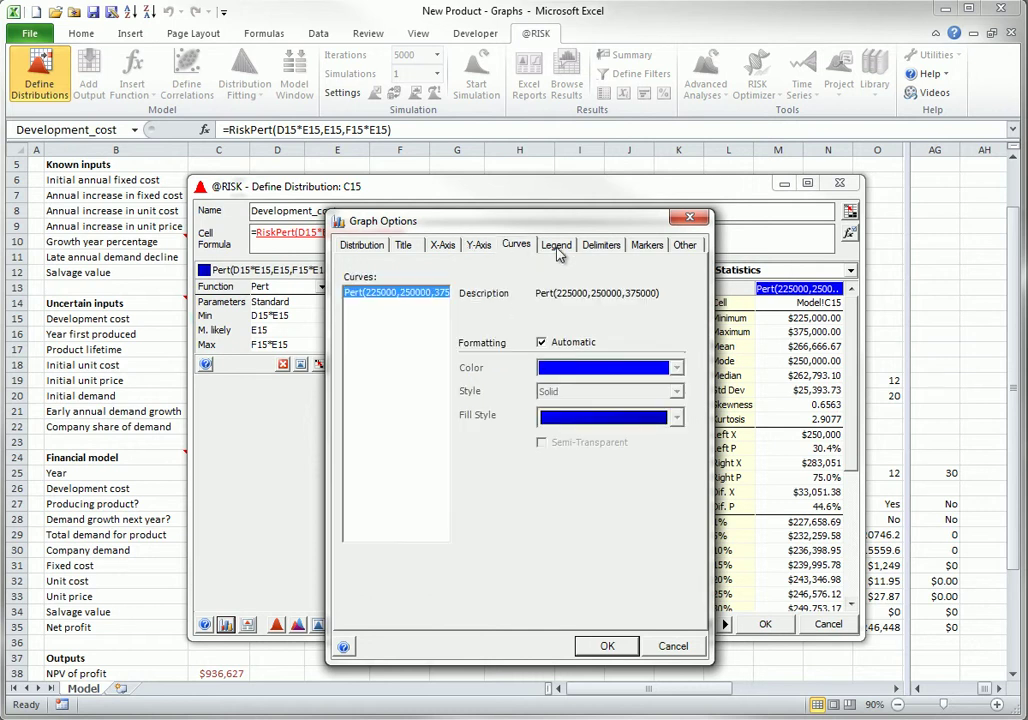
pyautogui.click(557, 250)
pyautogui.click(602, 247)
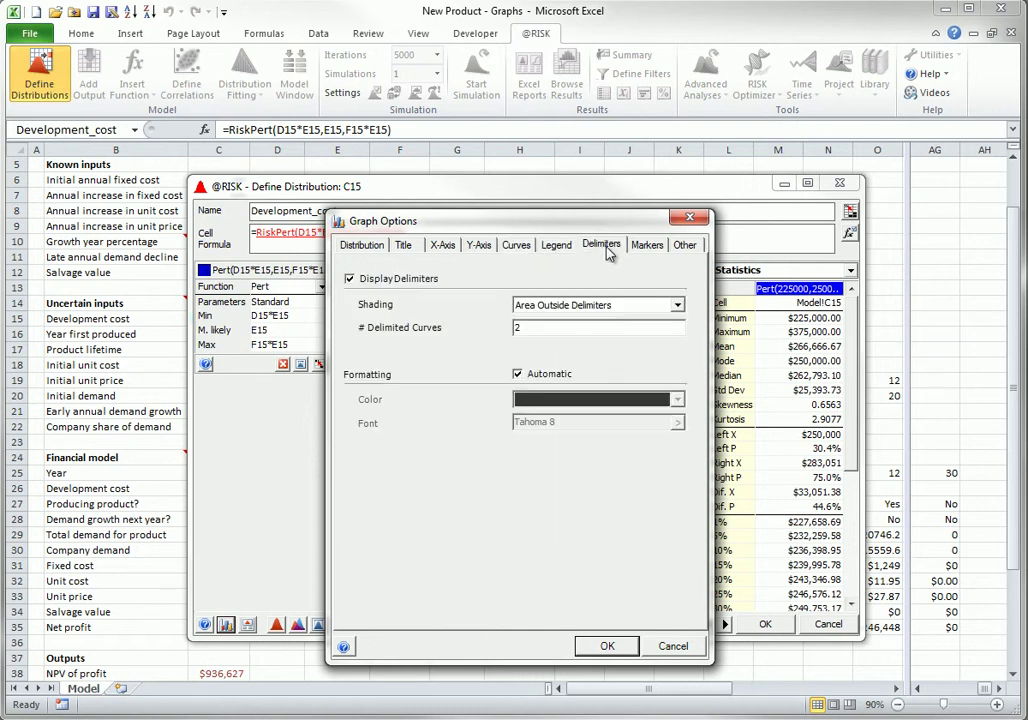
pyautogui.click(647, 246)
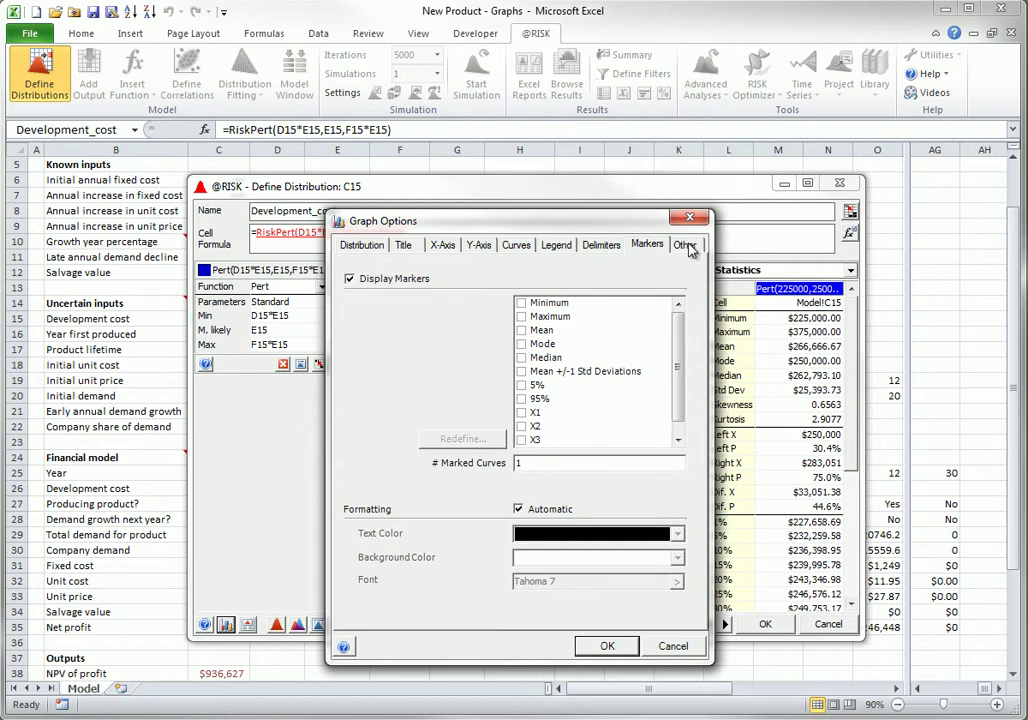
pyautogui.click(685, 245)
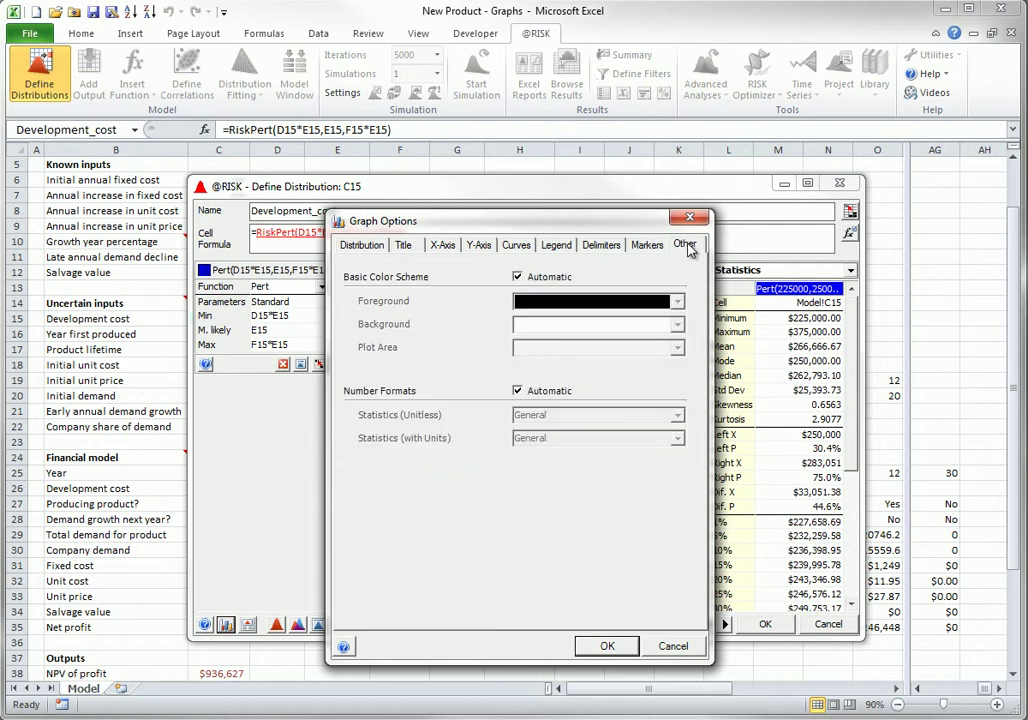
pyautogui.click(673, 646)
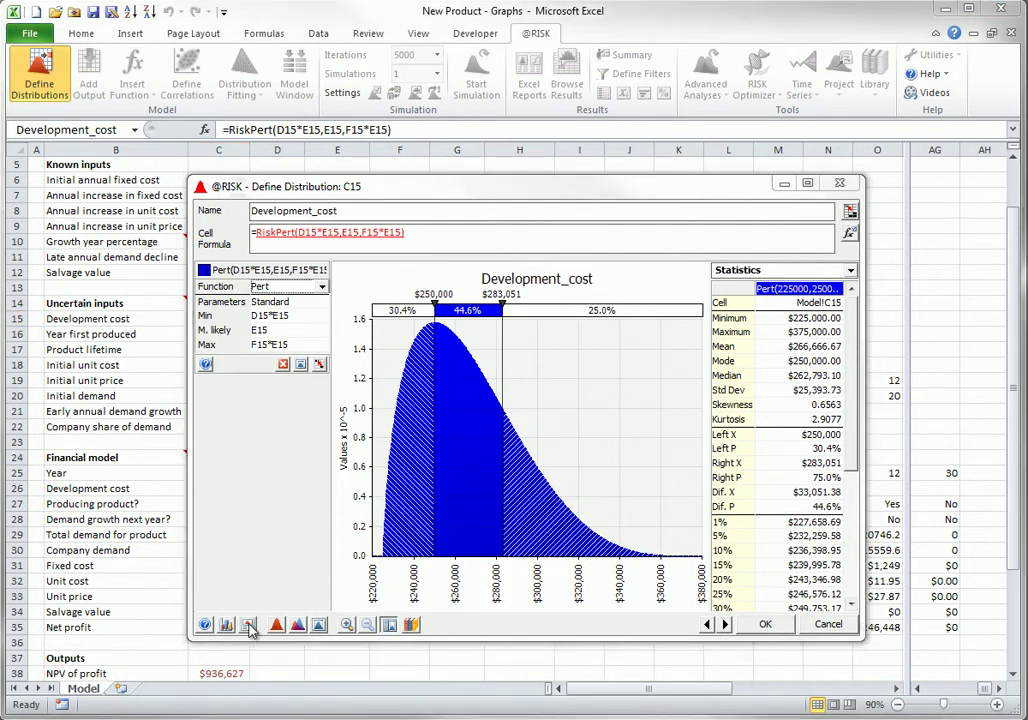
# Move the distribution window higher on the sheet and copy the Development_cost graph.
pyautogui.click(250, 626)
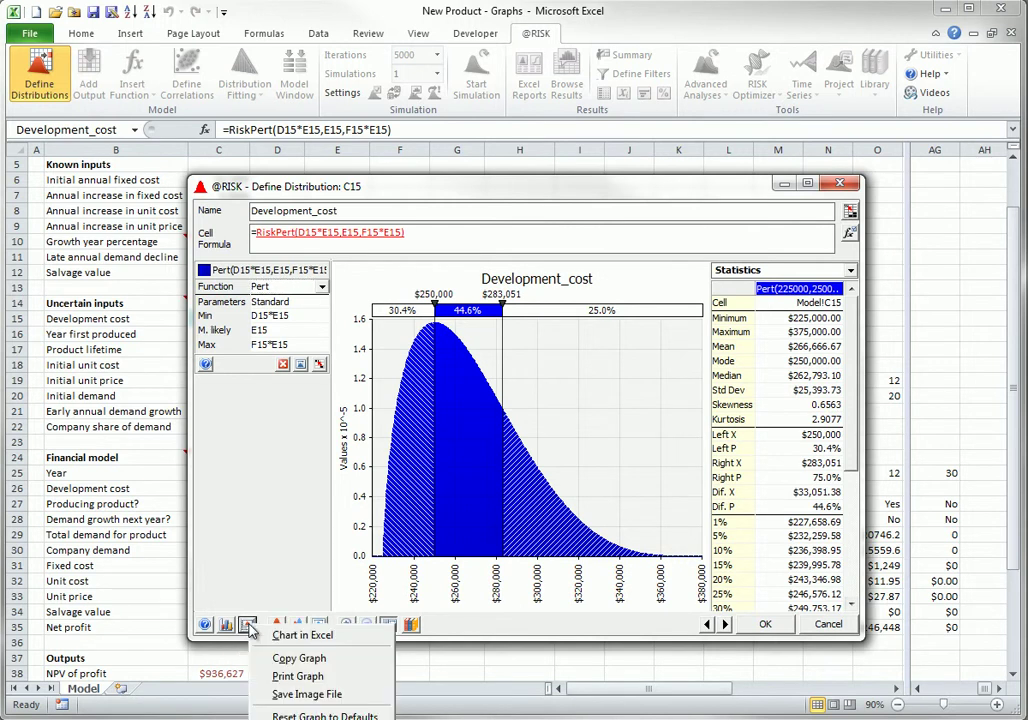
pyautogui.click(443, 190)
pyautogui.moveTo(443, 190); pyautogui.dragTo(433, 103)
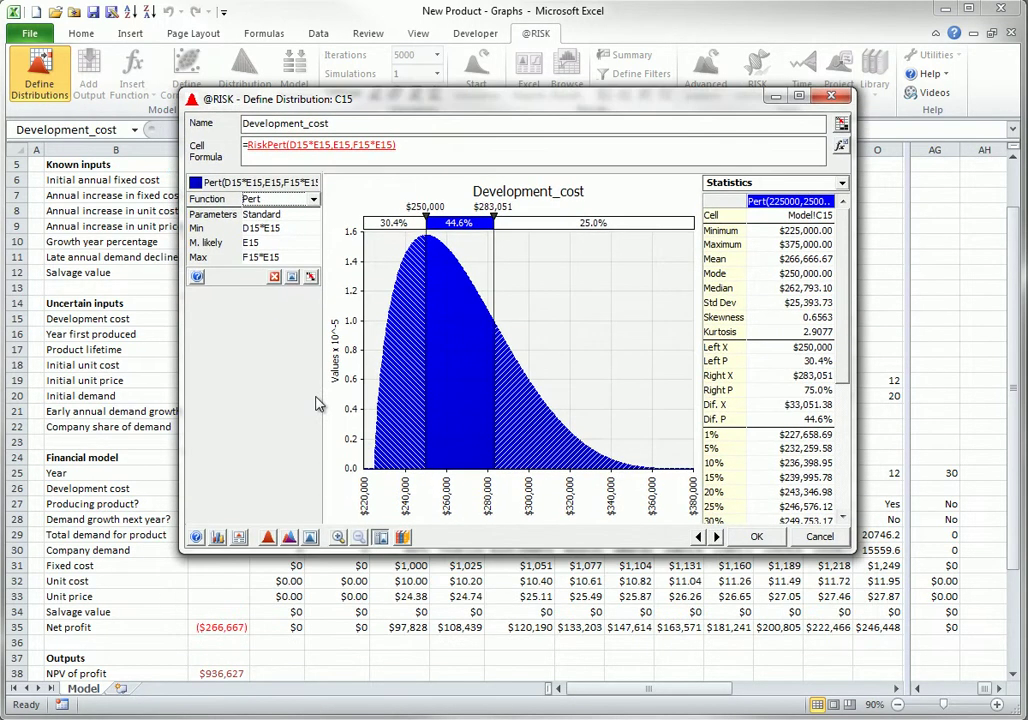
pyautogui.click(239, 537)
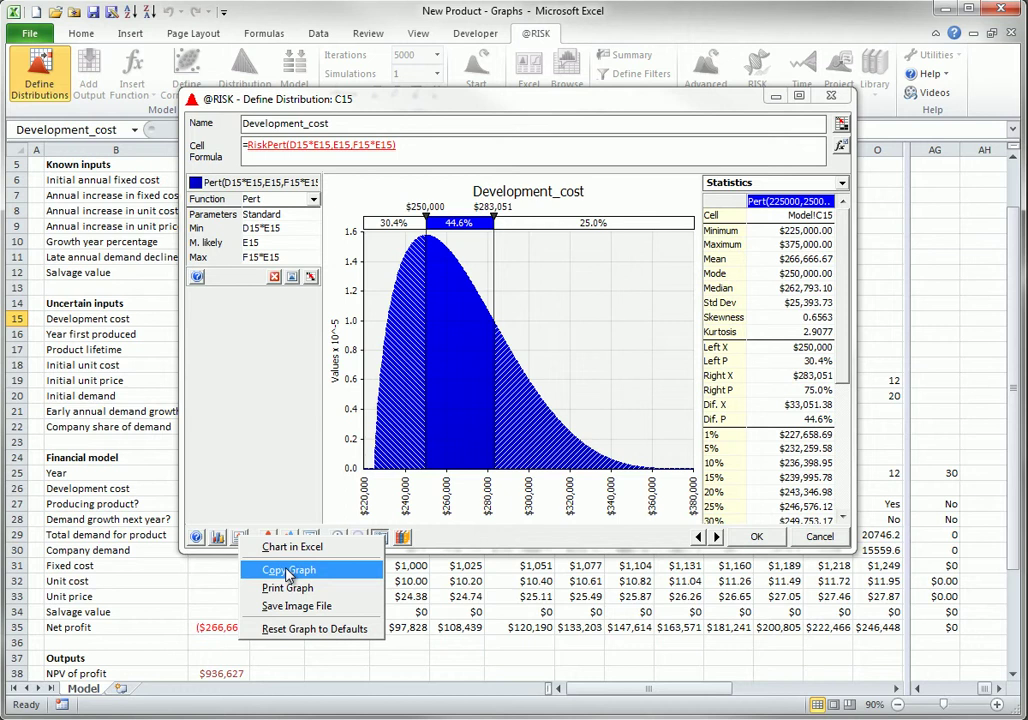
pyautogui.click(288, 571)
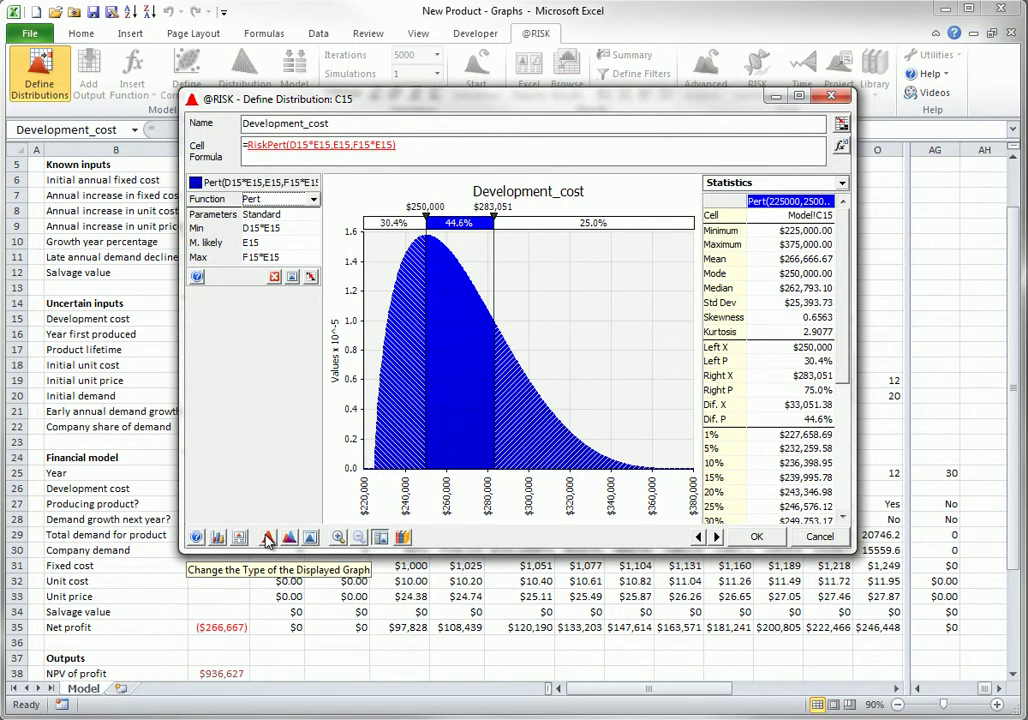
# Cycle the graph type through Cumulative Ascending, Cumulative Descending and Relative Frequency and back to Probability Density.
pyautogui.click(268, 538)
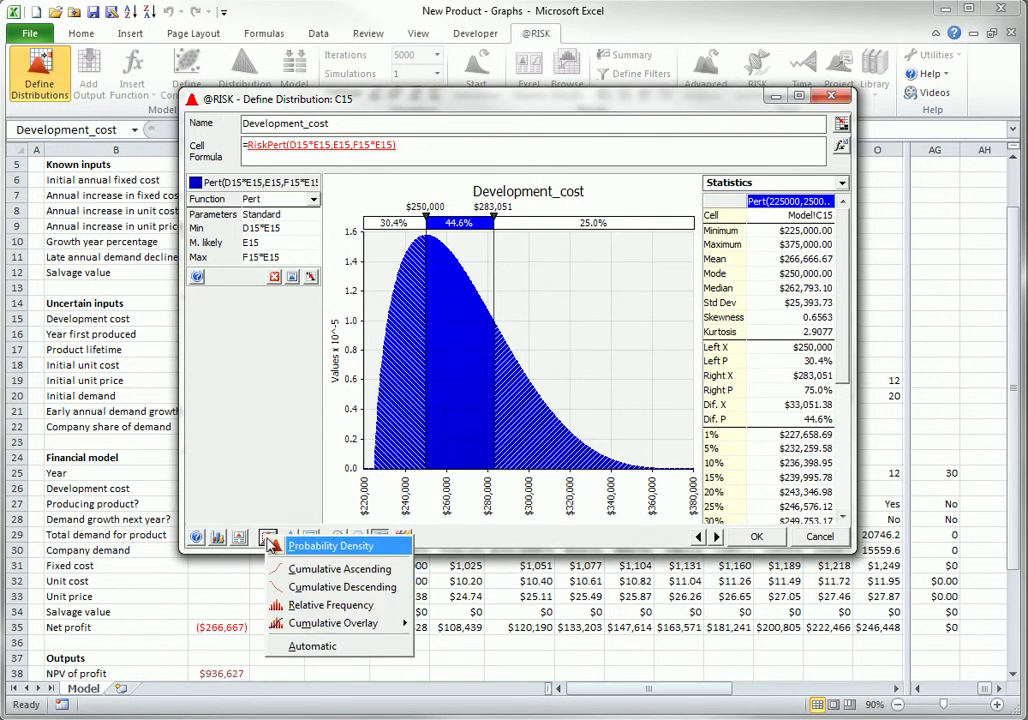
pyautogui.click(323, 571)
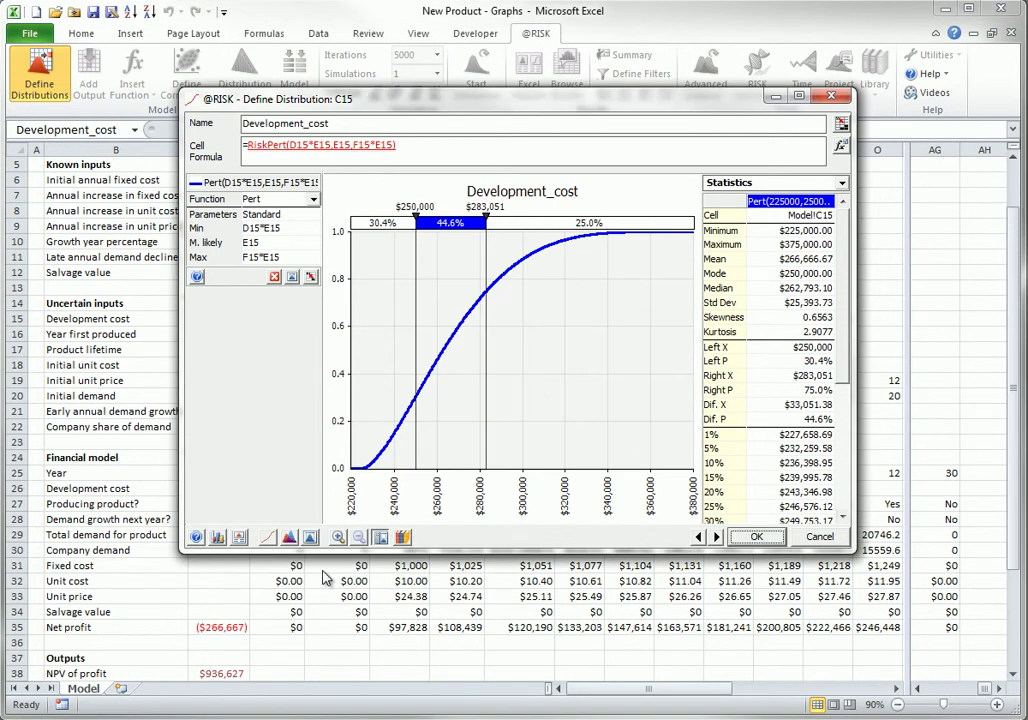
pyautogui.click(267, 537)
pyautogui.click(305, 592)
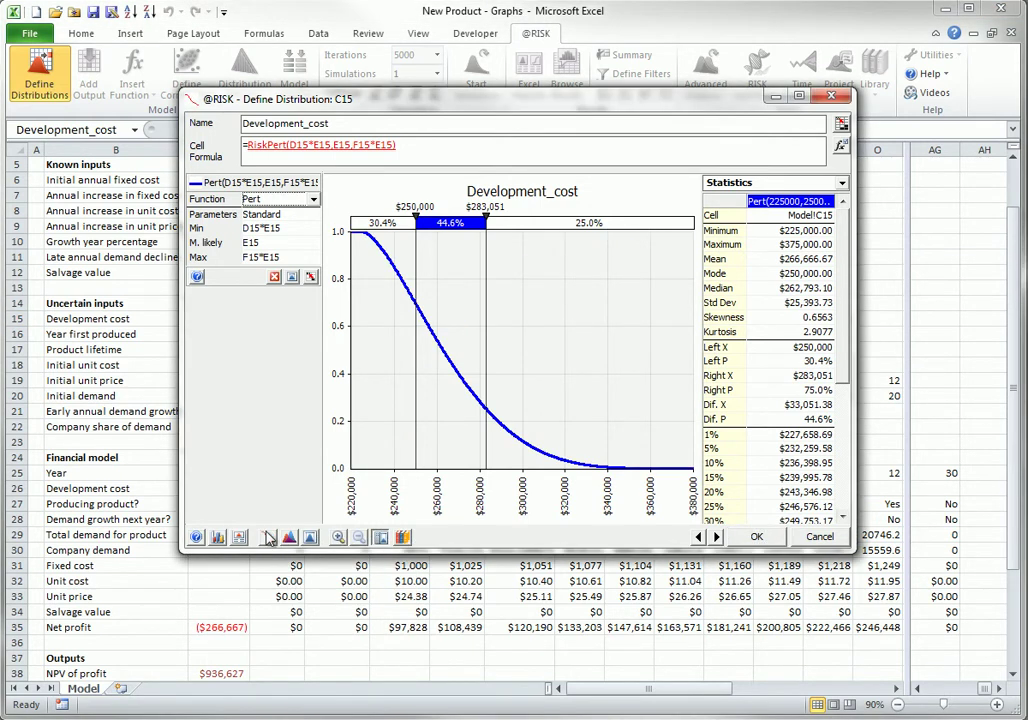
pyautogui.click(268, 539)
pyautogui.click(305, 601)
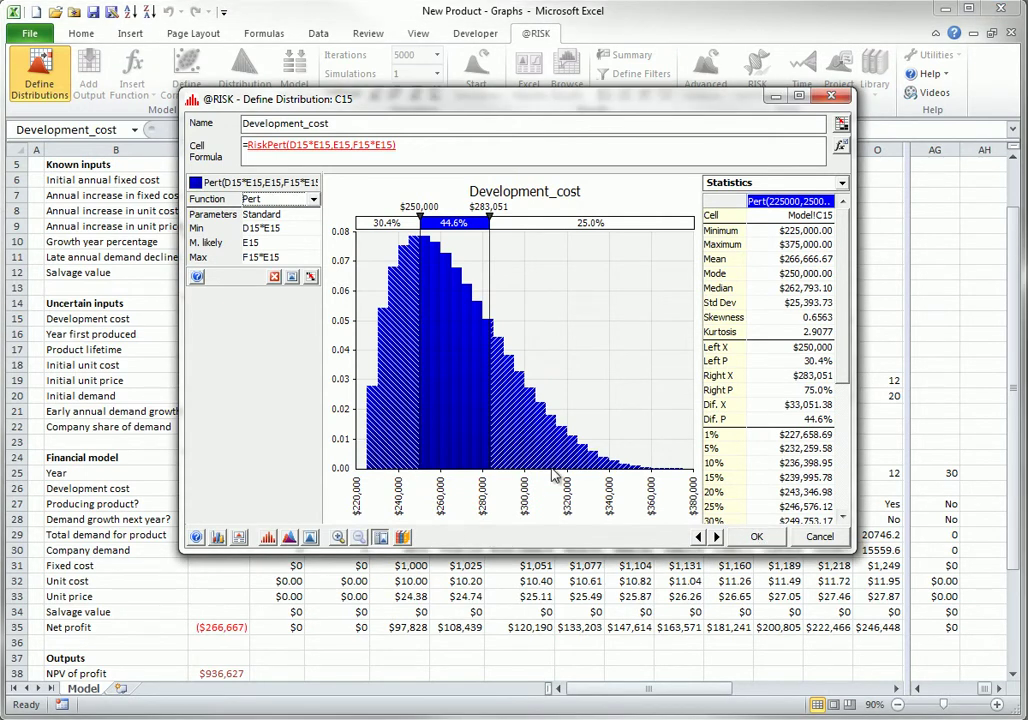
pyautogui.click(267, 539)
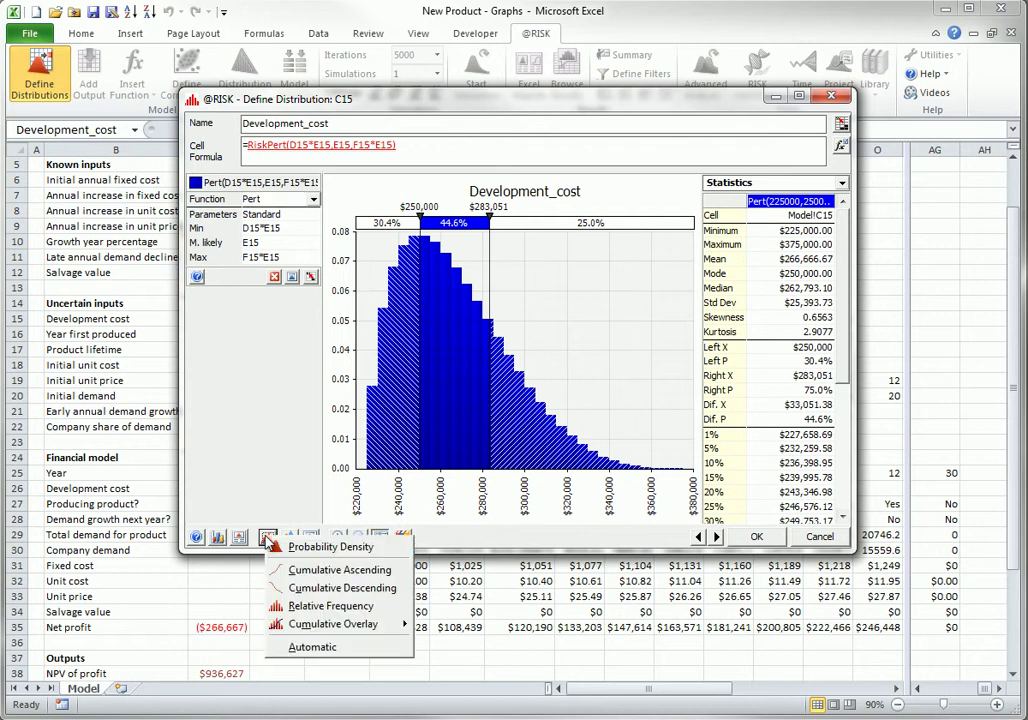
pyautogui.click(322, 549)
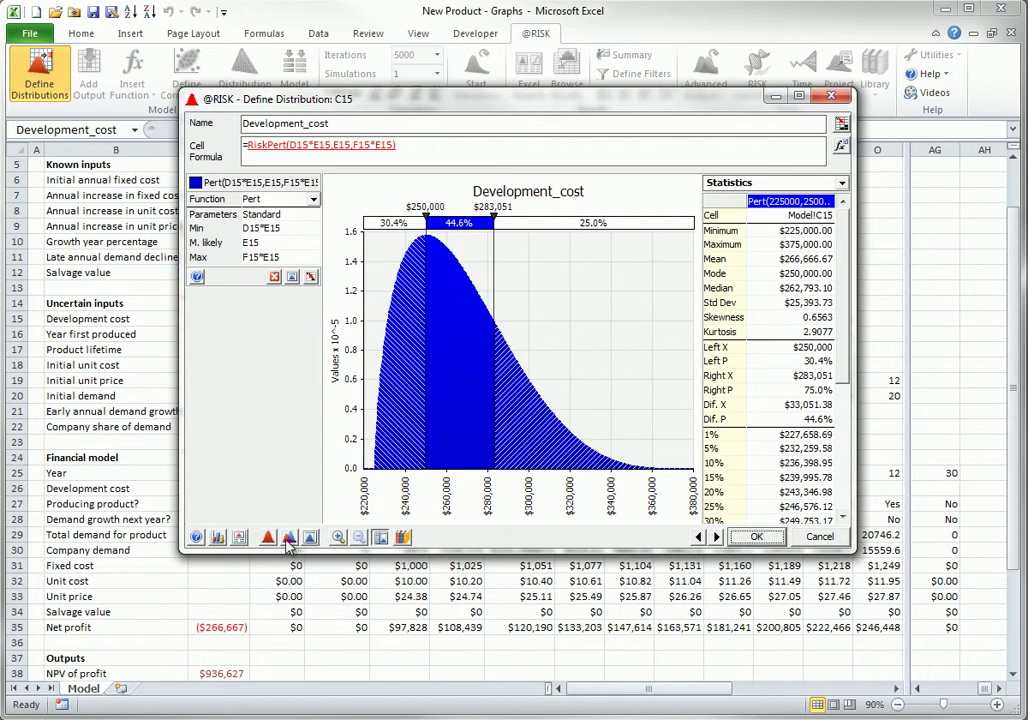
# Add an ascending cumulative overlay to the density graph and set the overlay back to None.
pyautogui.click(268, 540)
pyautogui.moveTo(372, 625)
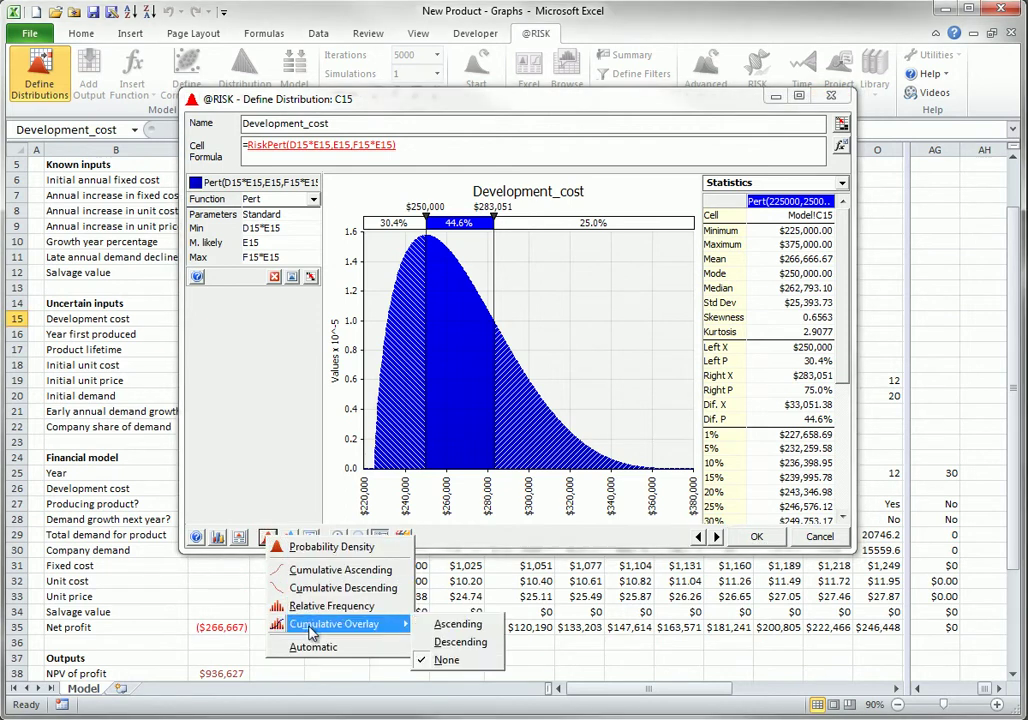
pyautogui.click(451, 625)
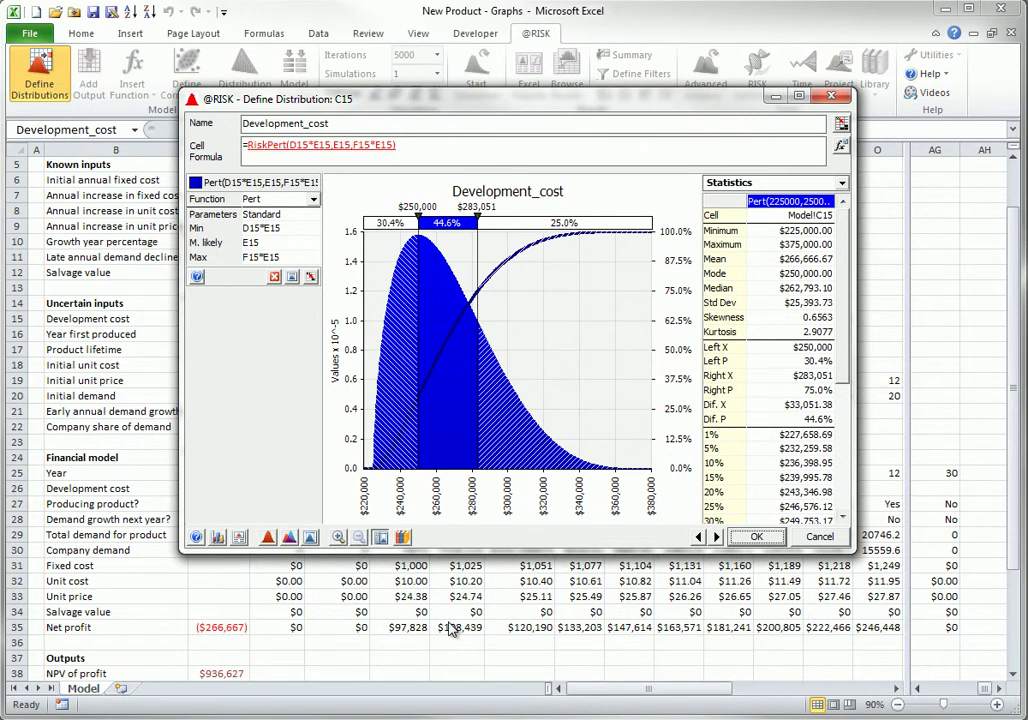
pyautogui.click(267, 538)
pyautogui.moveTo(340, 622)
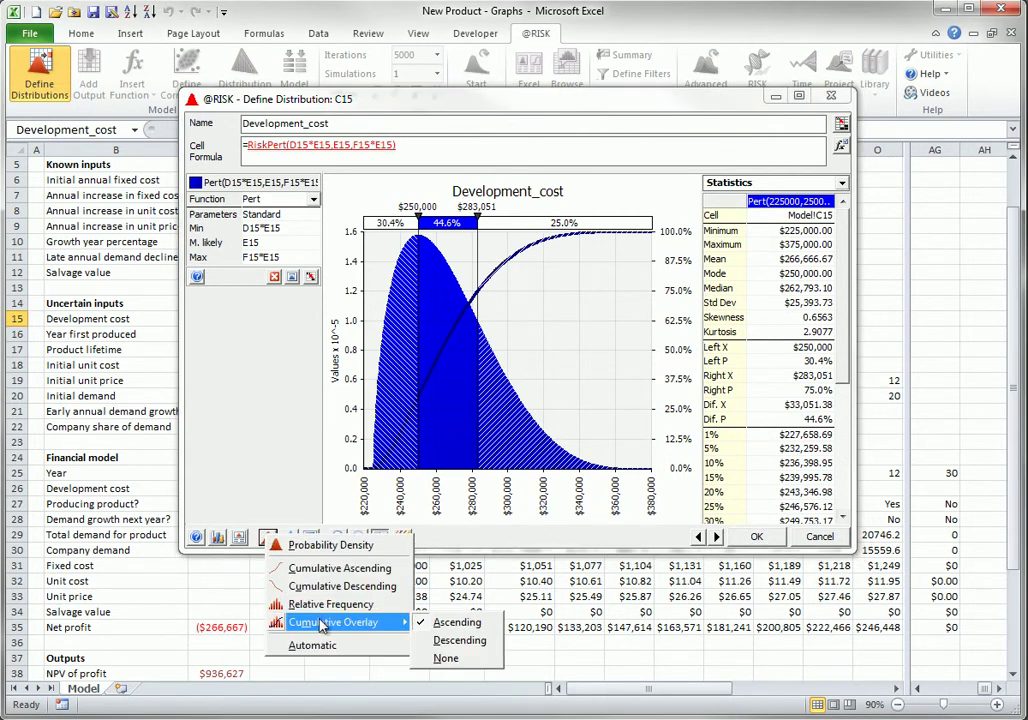
pyautogui.click(445, 660)
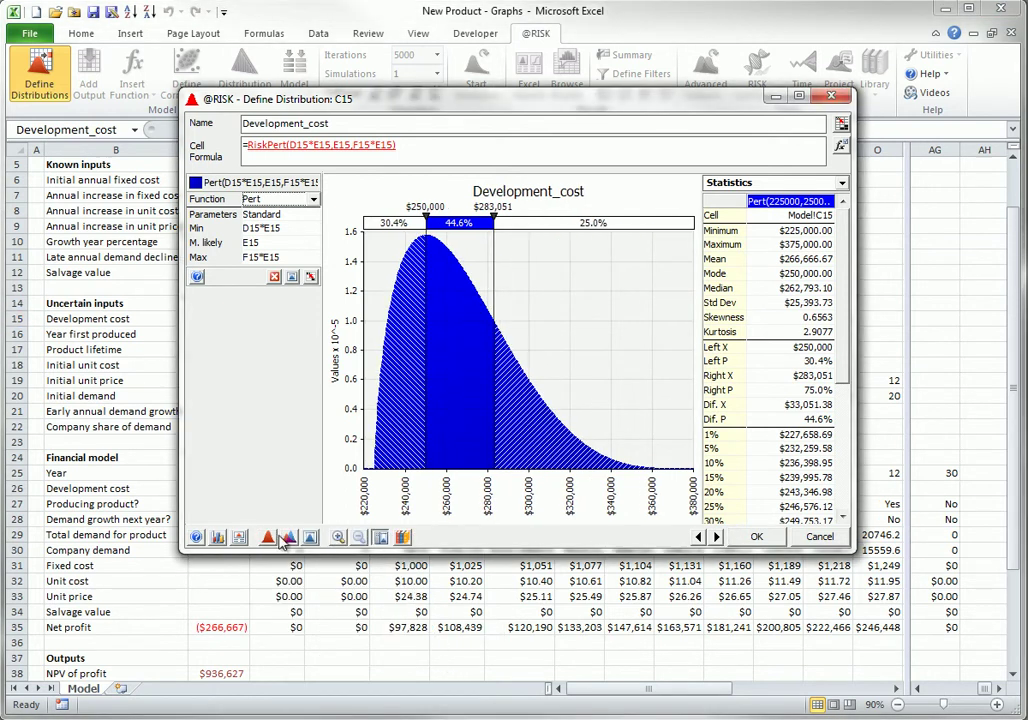
# Overlay a Triang distribution on the Development_cost graph and remove that overlay again.
pyautogui.click(289, 538)
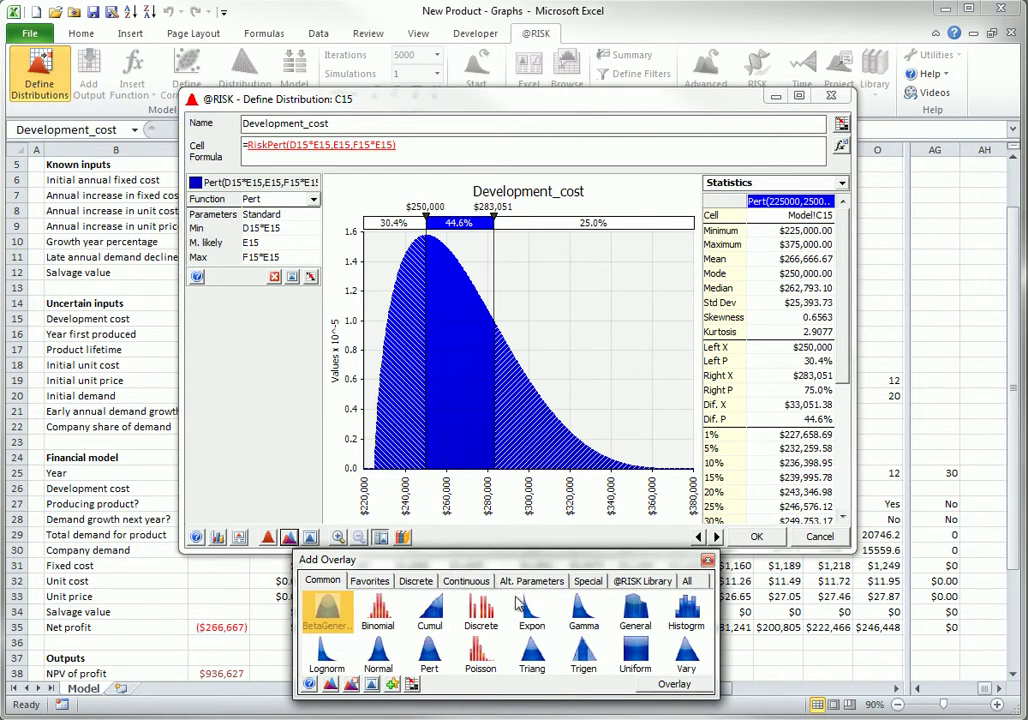
pyautogui.click(533, 655)
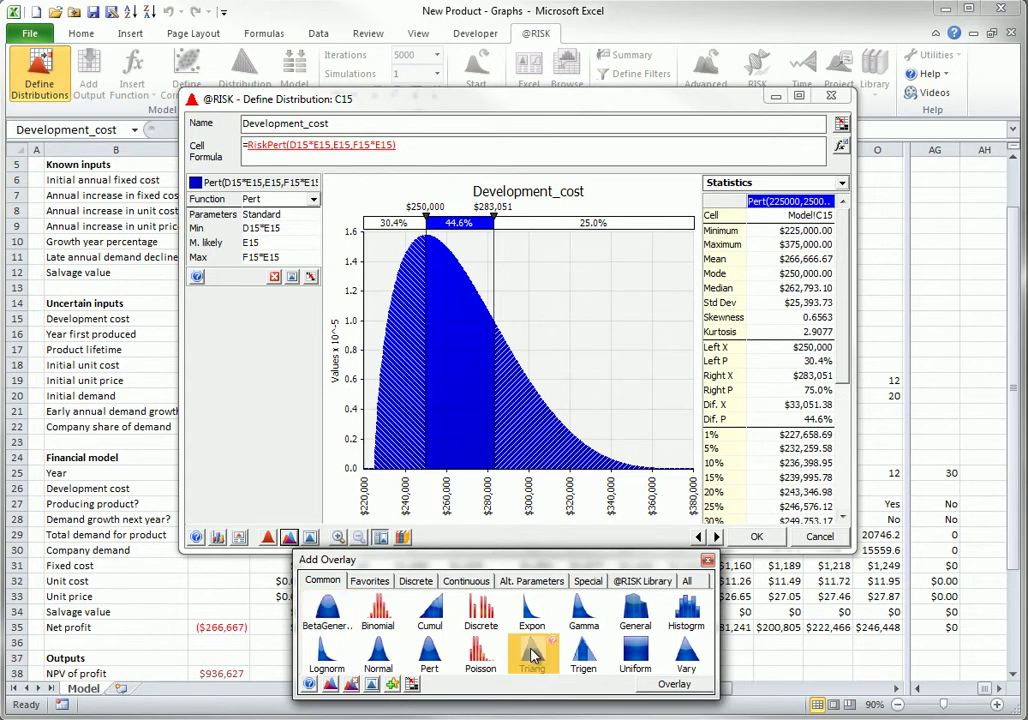
pyautogui.click(670, 684)
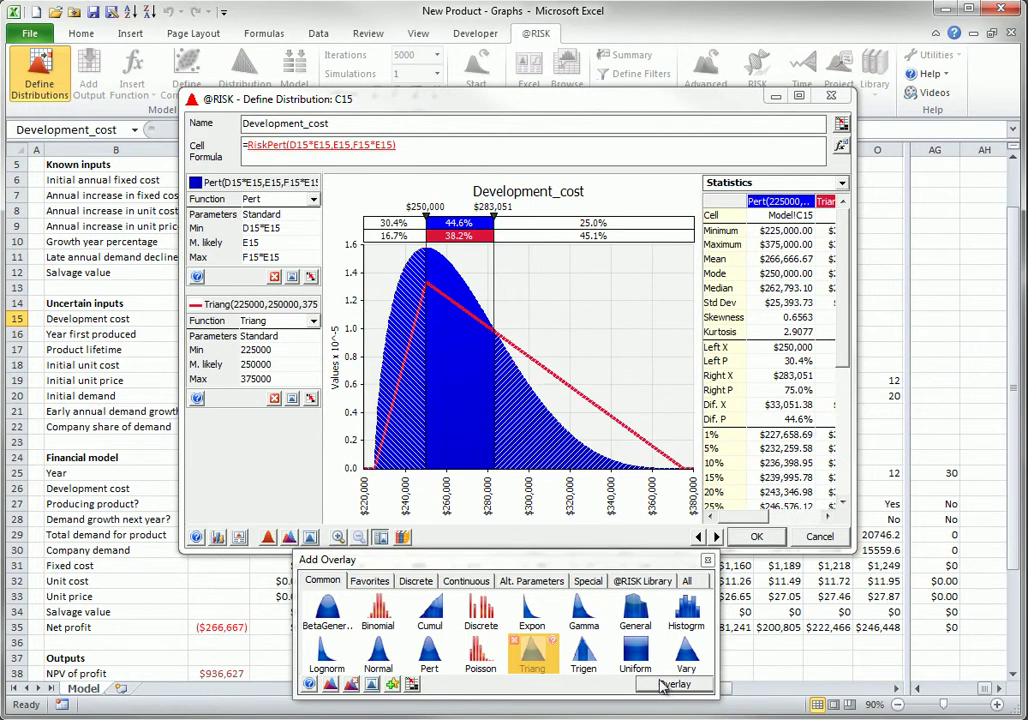
pyautogui.click(351, 684)
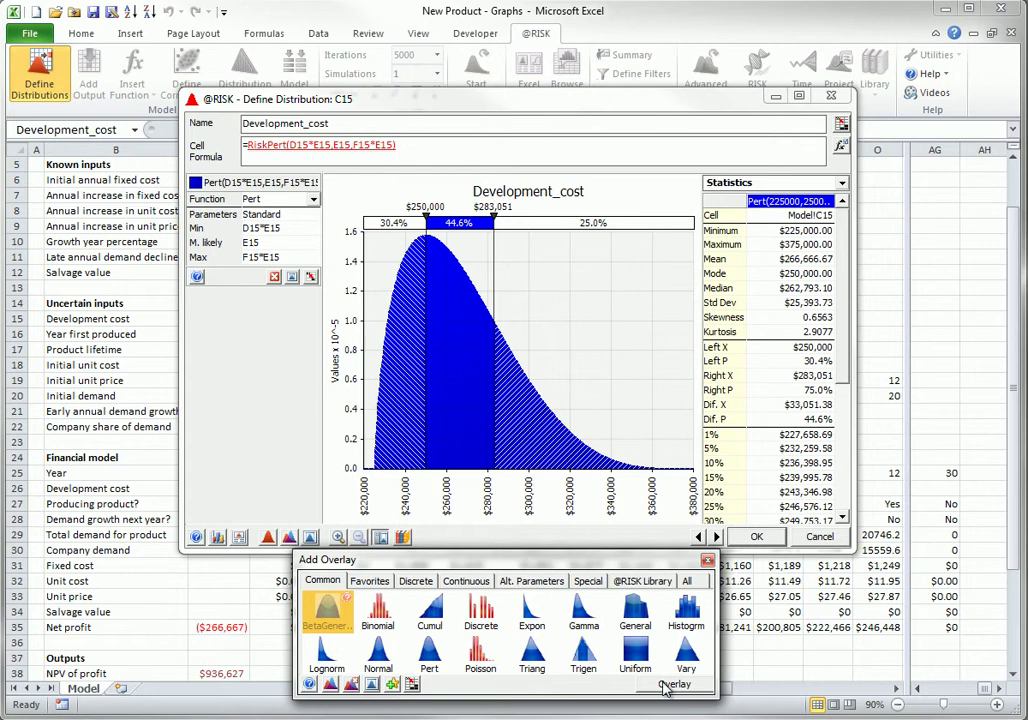
# Cancel out of the Development_cost distribution, and view the Product lifetime distribution in C17 without changing it.
pyautogui.click(707, 560)
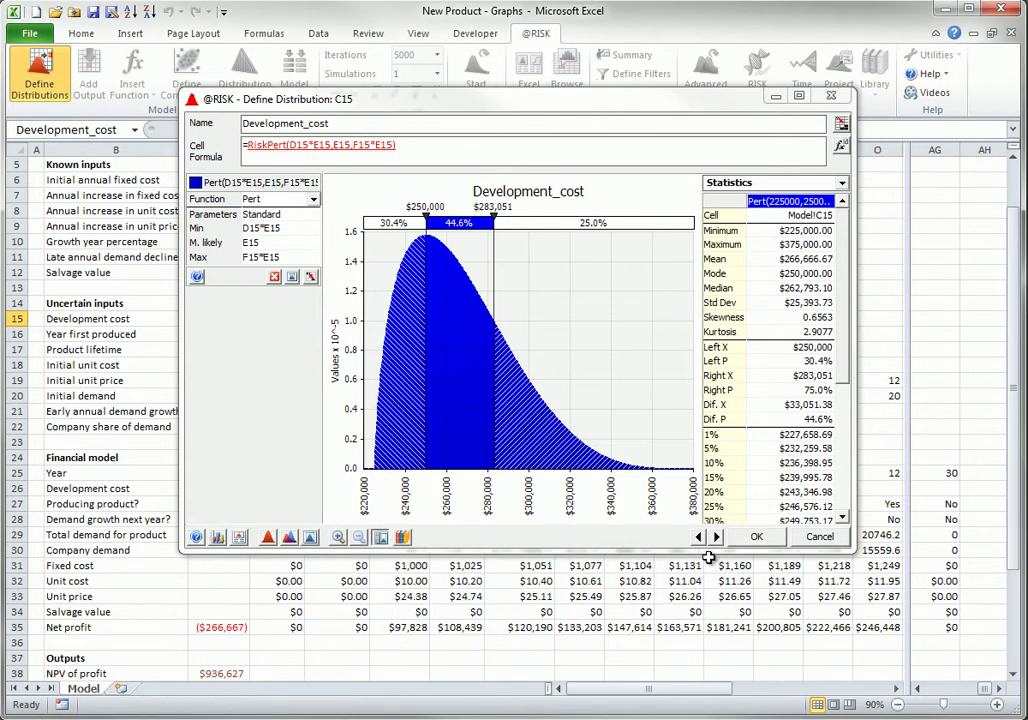
pyautogui.click(822, 538)
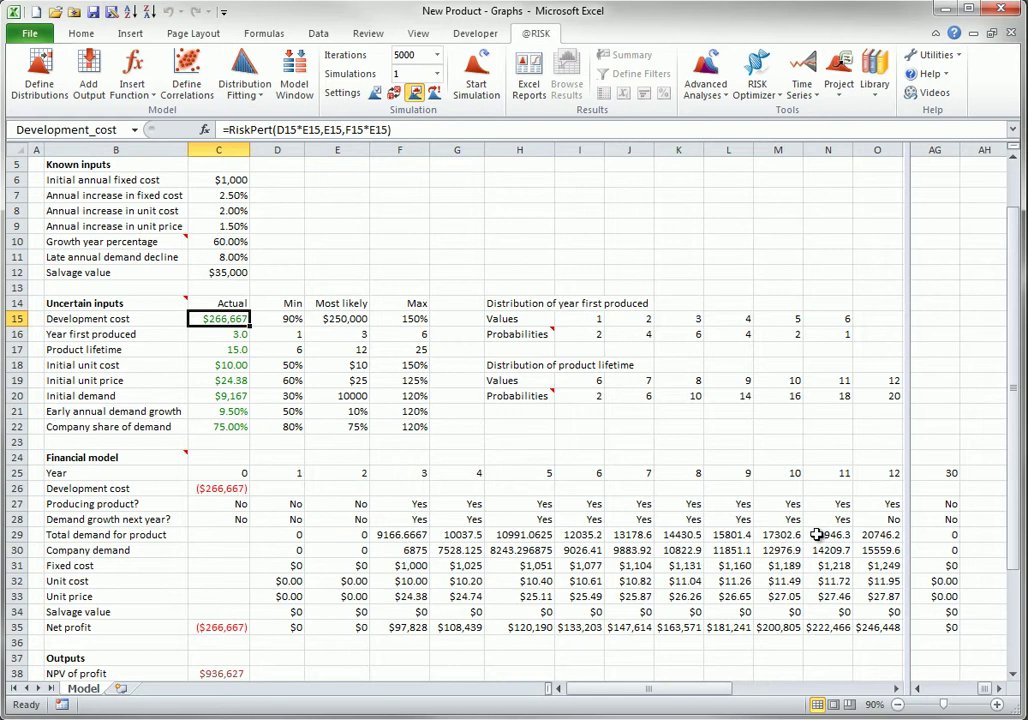
pyautogui.click(218, 347)
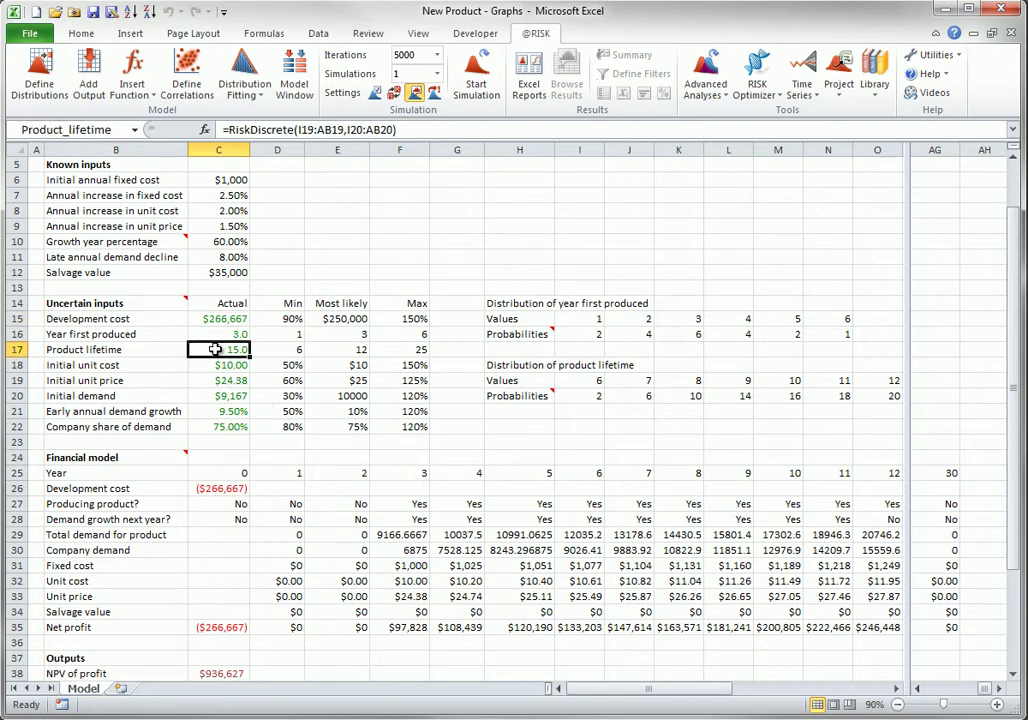
pyautogui.click(38, 72)
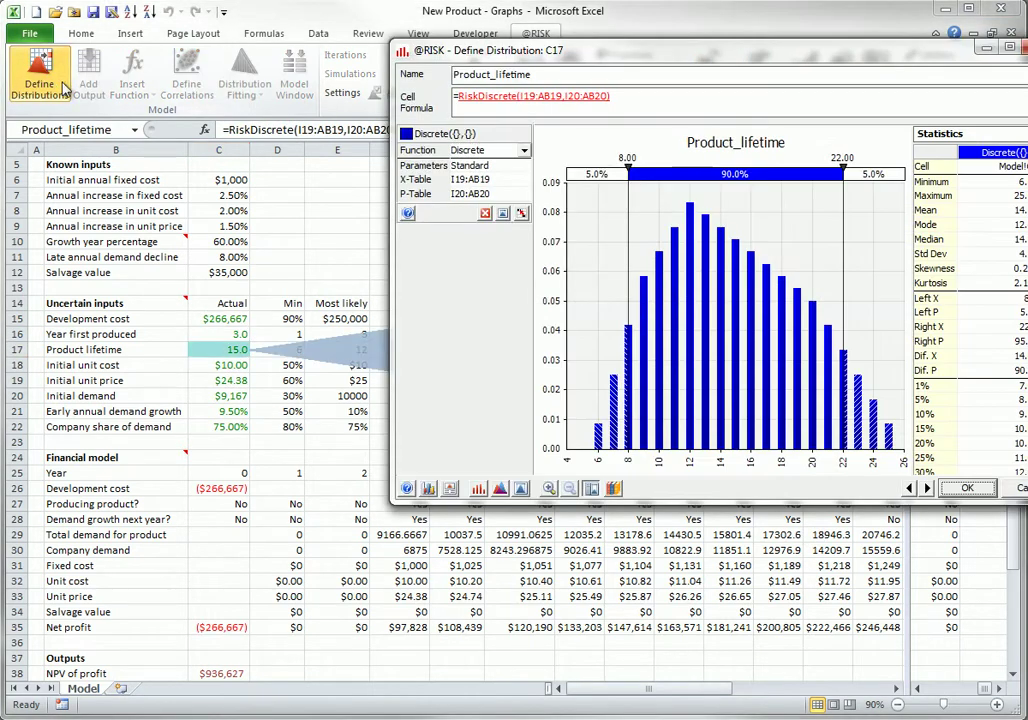
pyautogui.moveTo(686, 28); pyautogui.dragTo(470, 86)
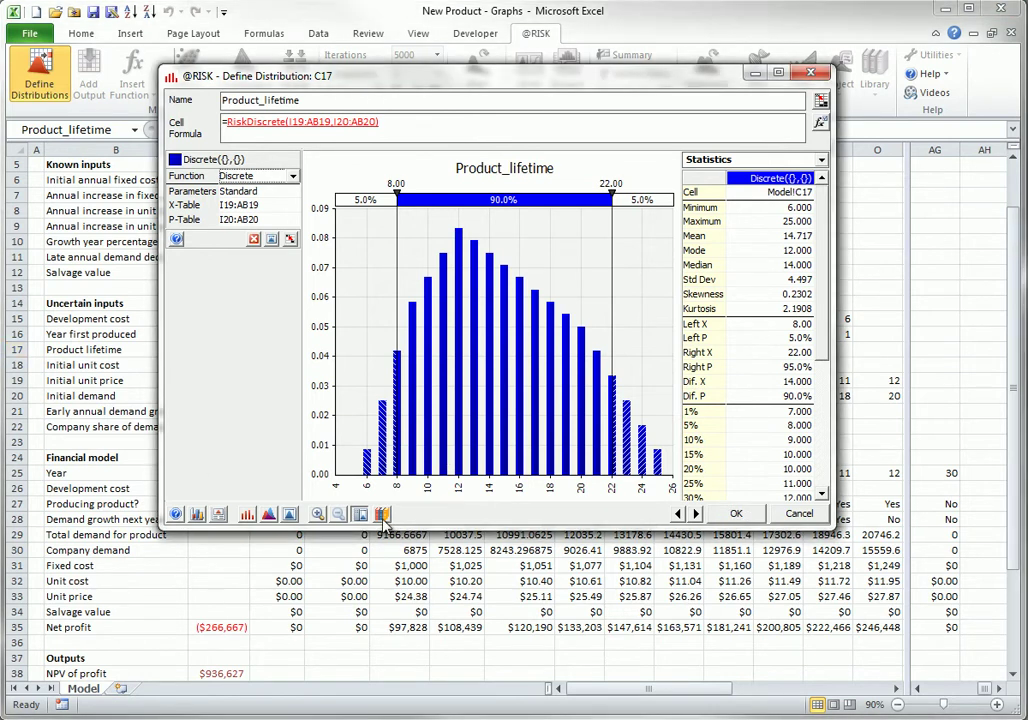
pyautogui.click(800, 514)
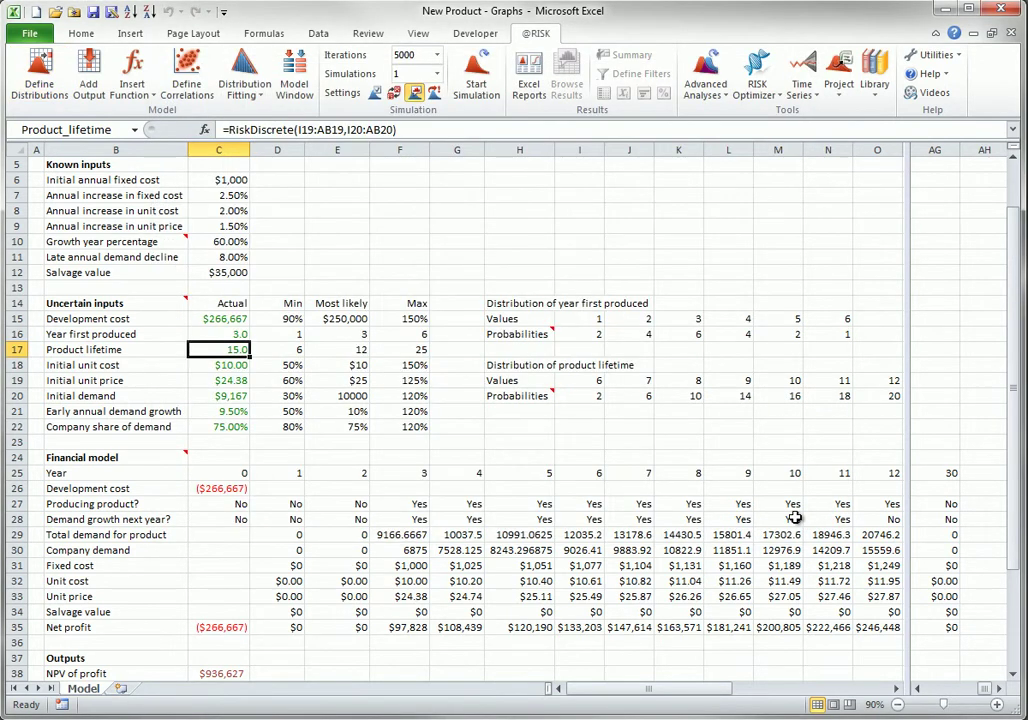
# Run the simulation and display the results graph for the NPV of profit output in C38, placed over the upper sheet.
pyautogui.click(477, 78)
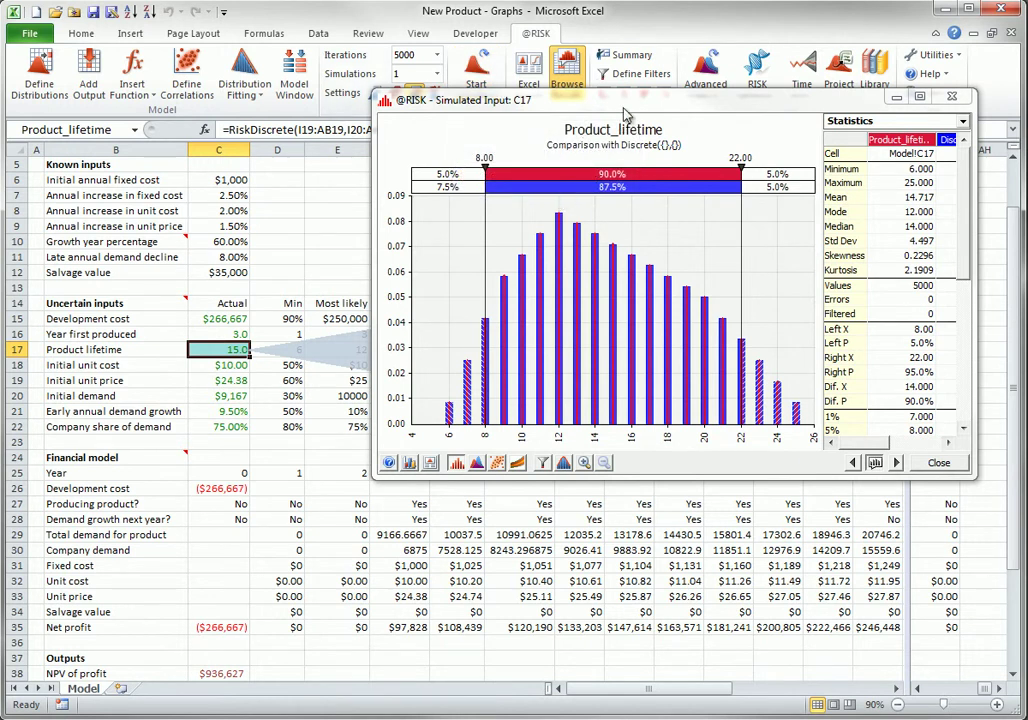
pyautogui.click(220, 670)
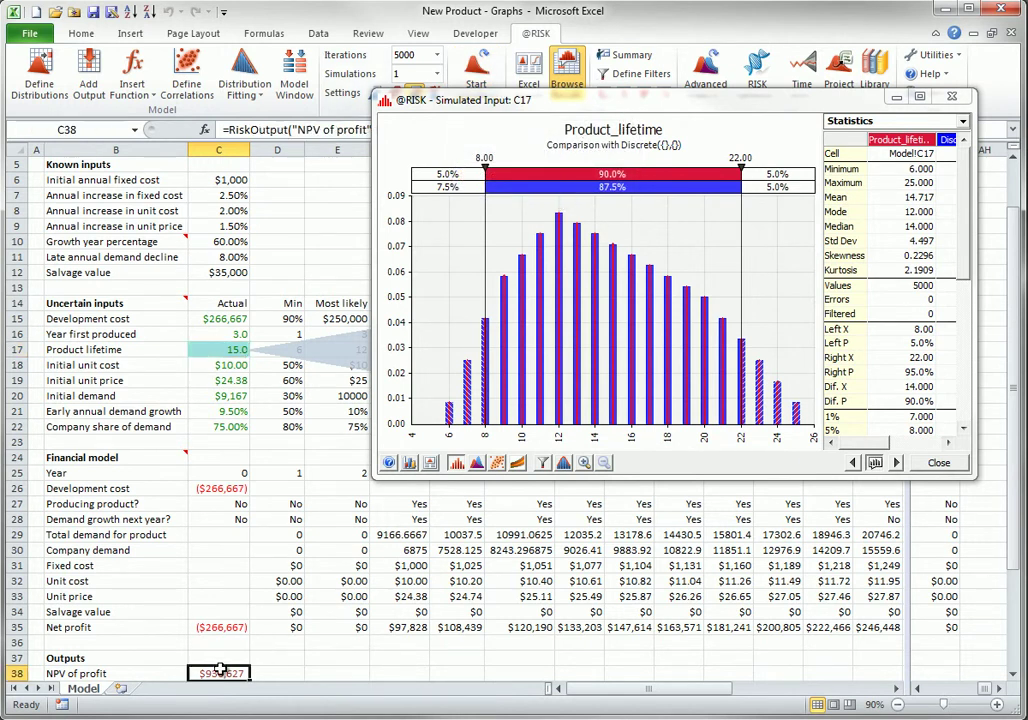
pyautogui.moveTo(255, 228); pyautogui.dragTo(550, 128)
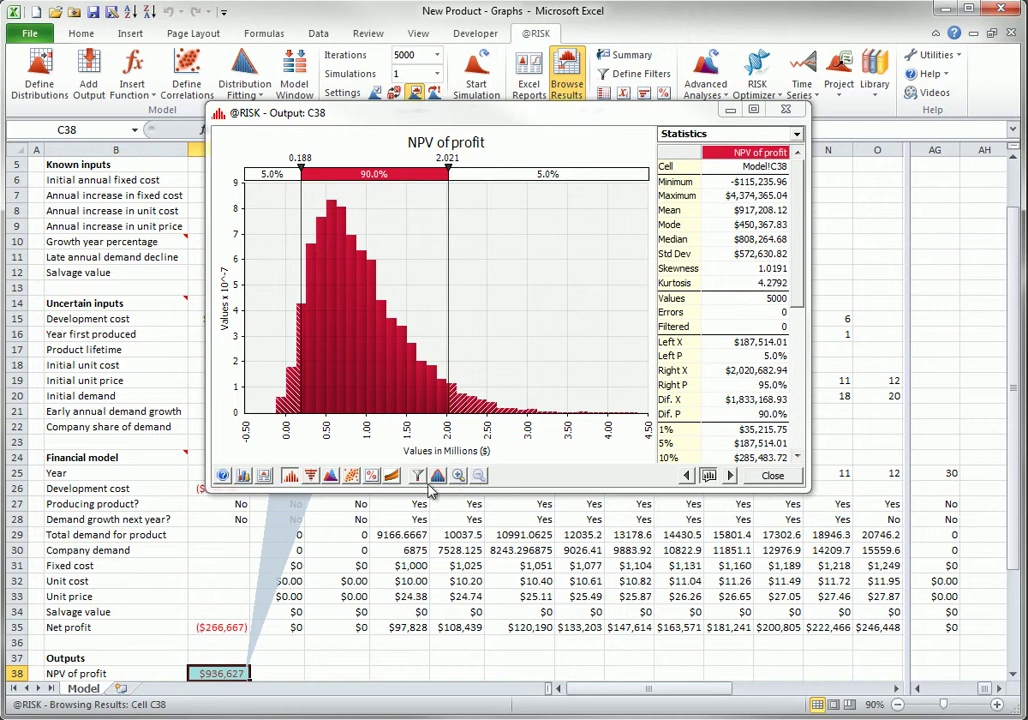
# Switch the NPV of profit graph to Discrete Probability and return it to Probability Density.
pyautogui.click(290, 477)
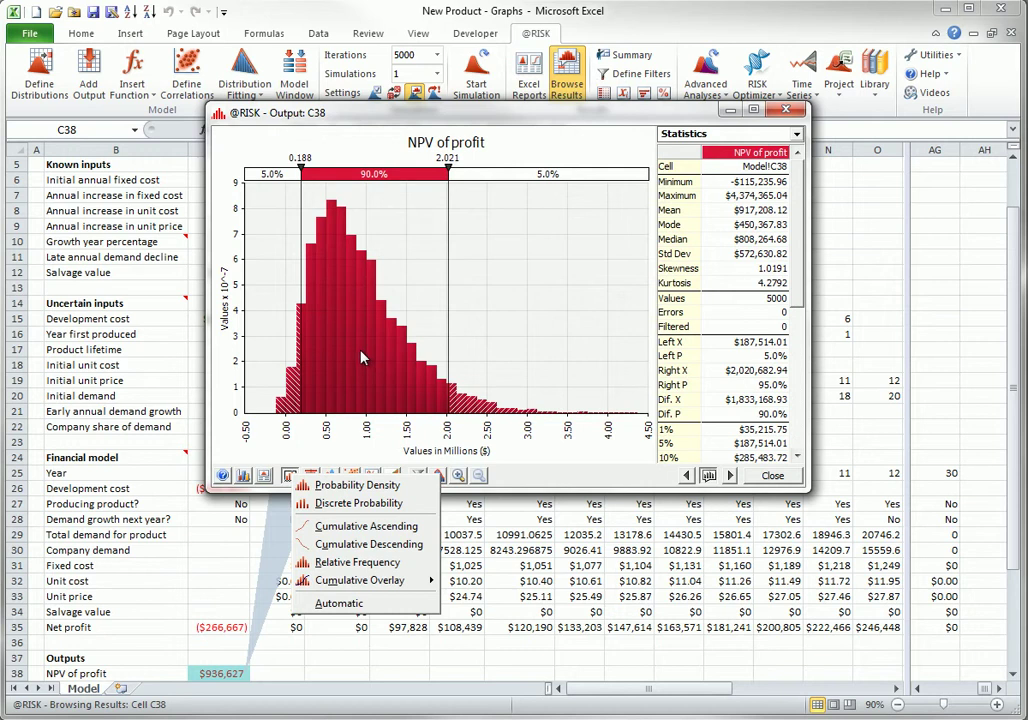
pyautogui.click(349, 505)
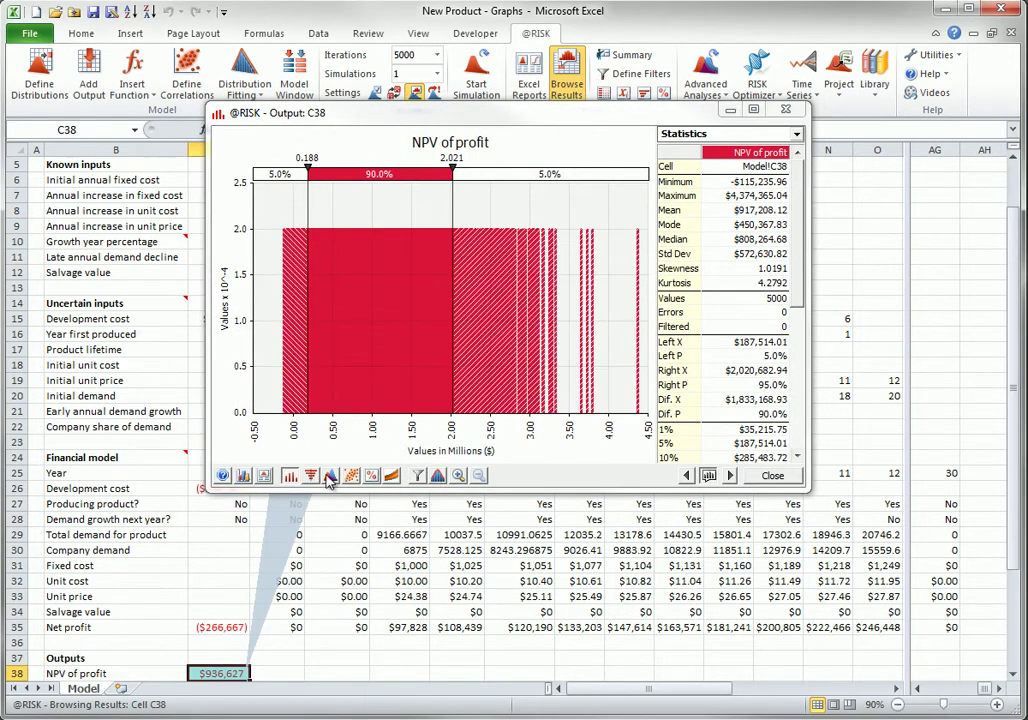
pyautogui.click(290, 476)
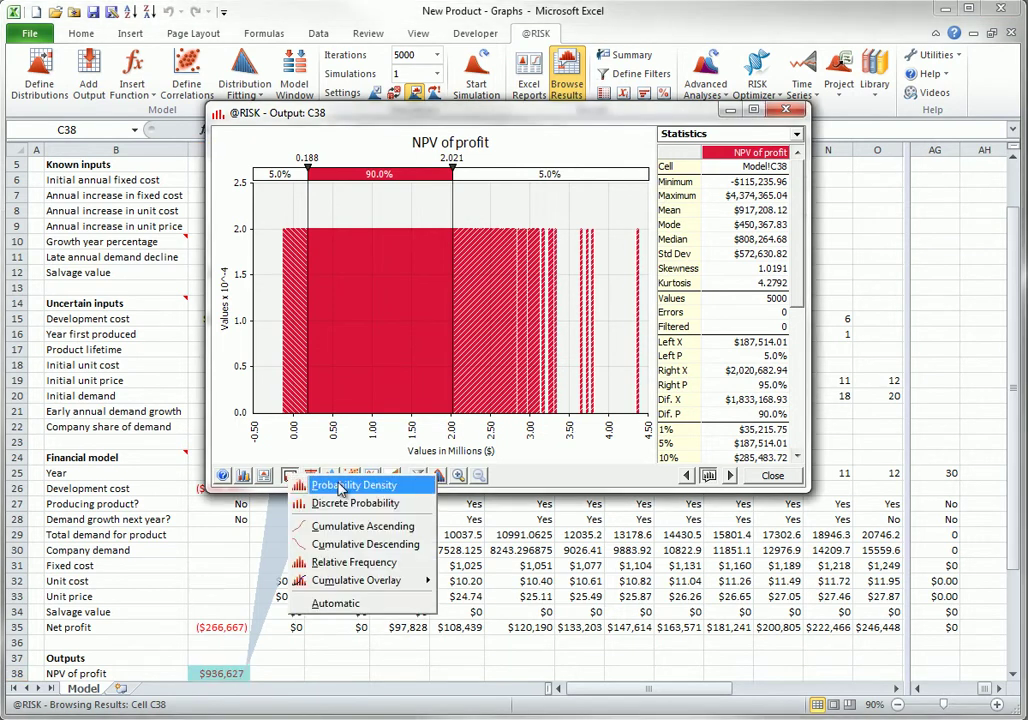
pyautogui.click(336, 487)
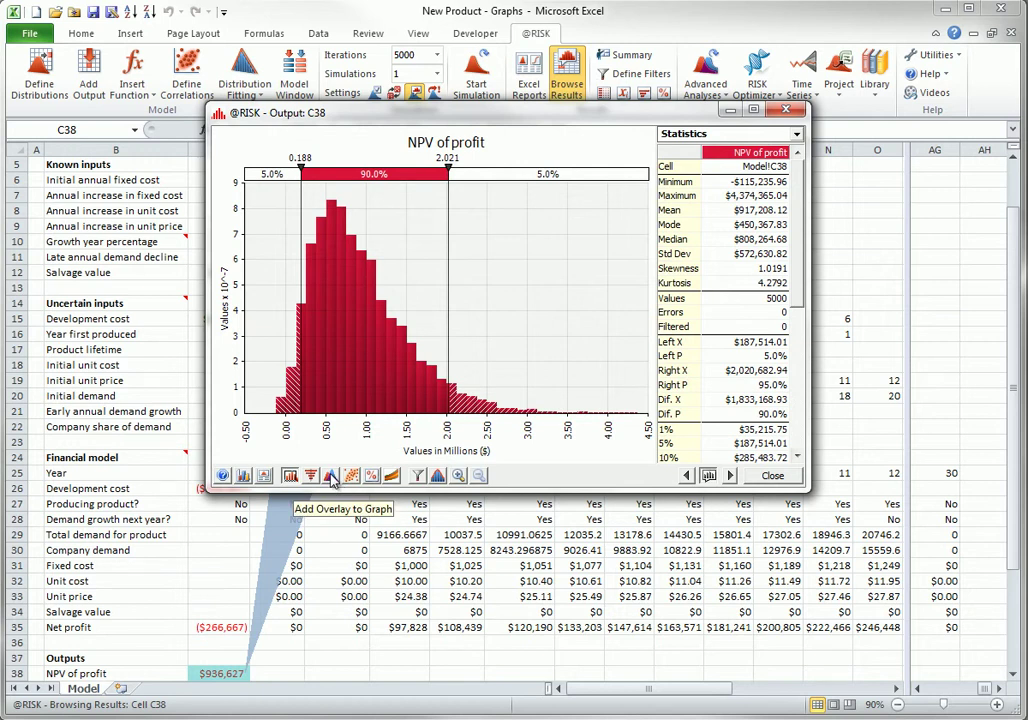
# Overlay the Development cost results from C15 on the NPV of profit graph and clear the overlay again.
pyautogui.click(332, 479)
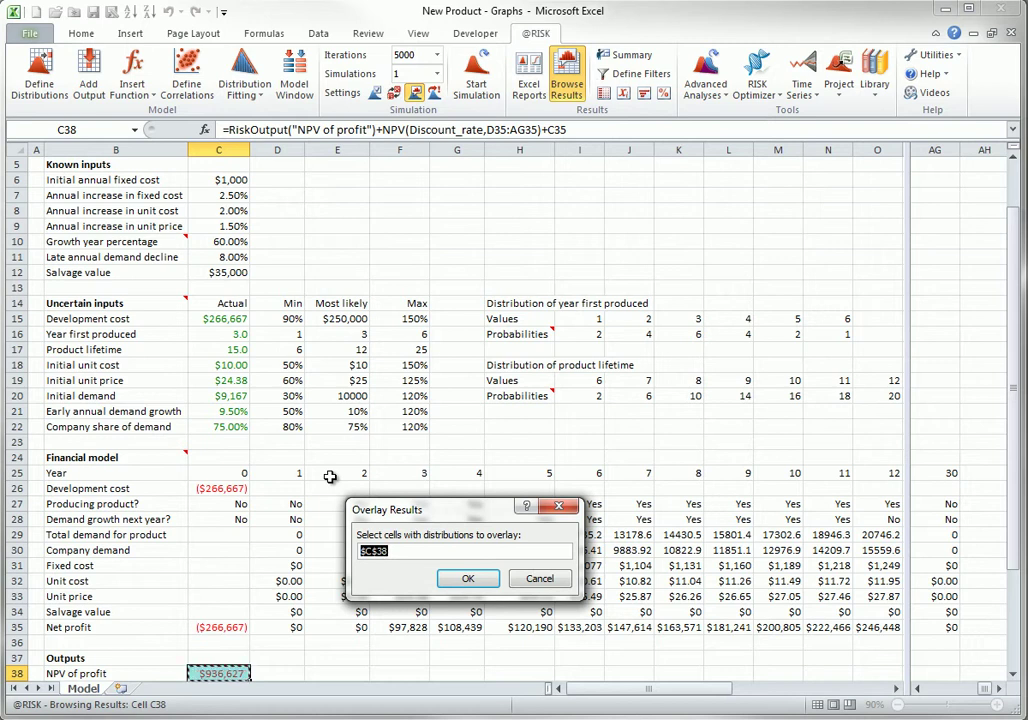
pyautogui.click(219, 320)
pyautogui.click(467, 579)
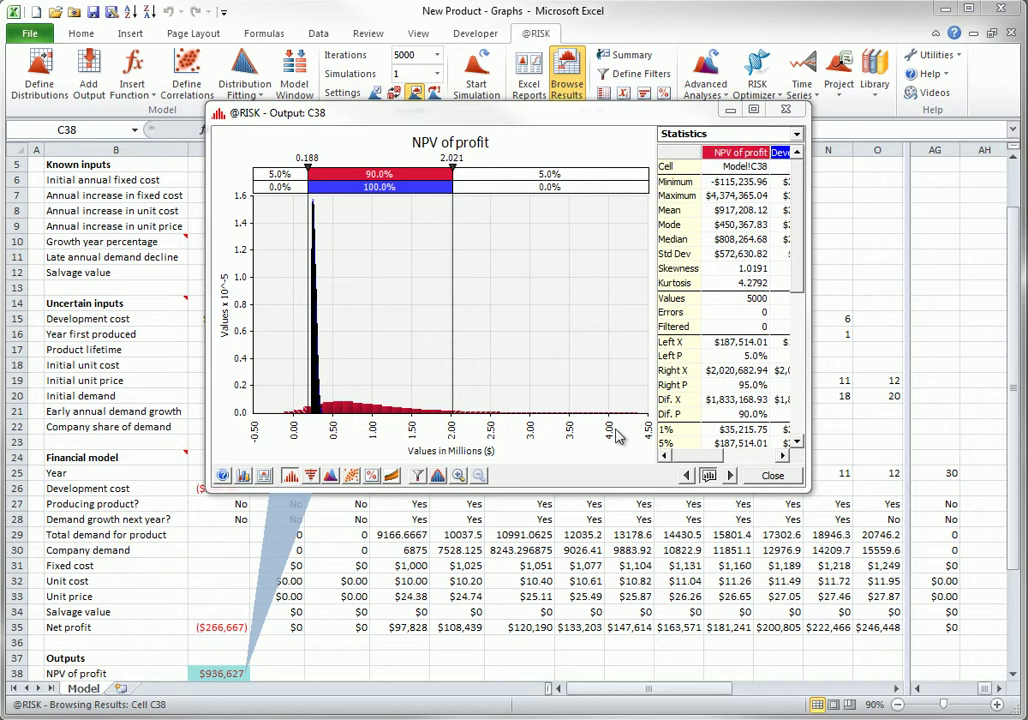
pyautogui.click(331, 478)
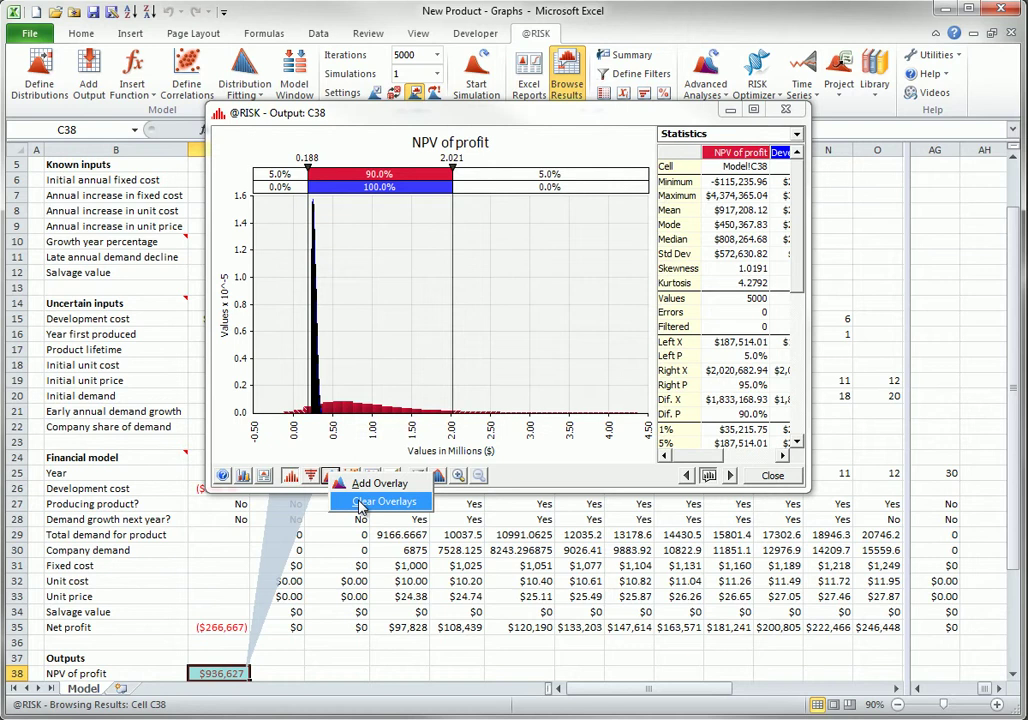
pyautogui.click(361, 503)
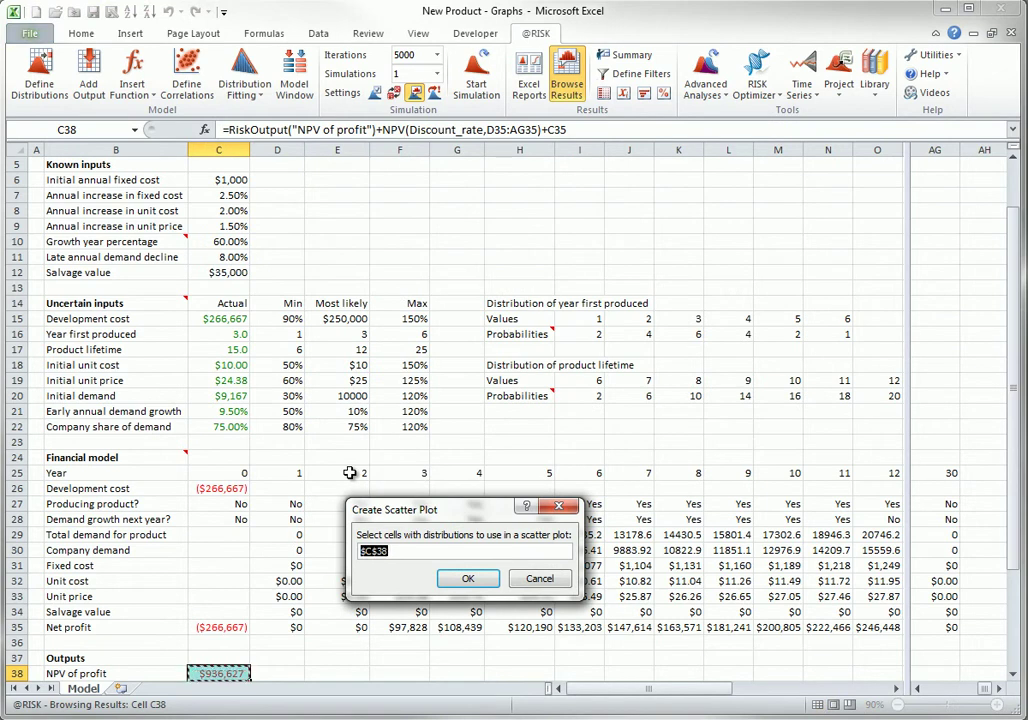
# View a scatter plot of NPV of profit against Development cost in C15, and close both the plot and the results graph.
pyautogui.click(215, 318)
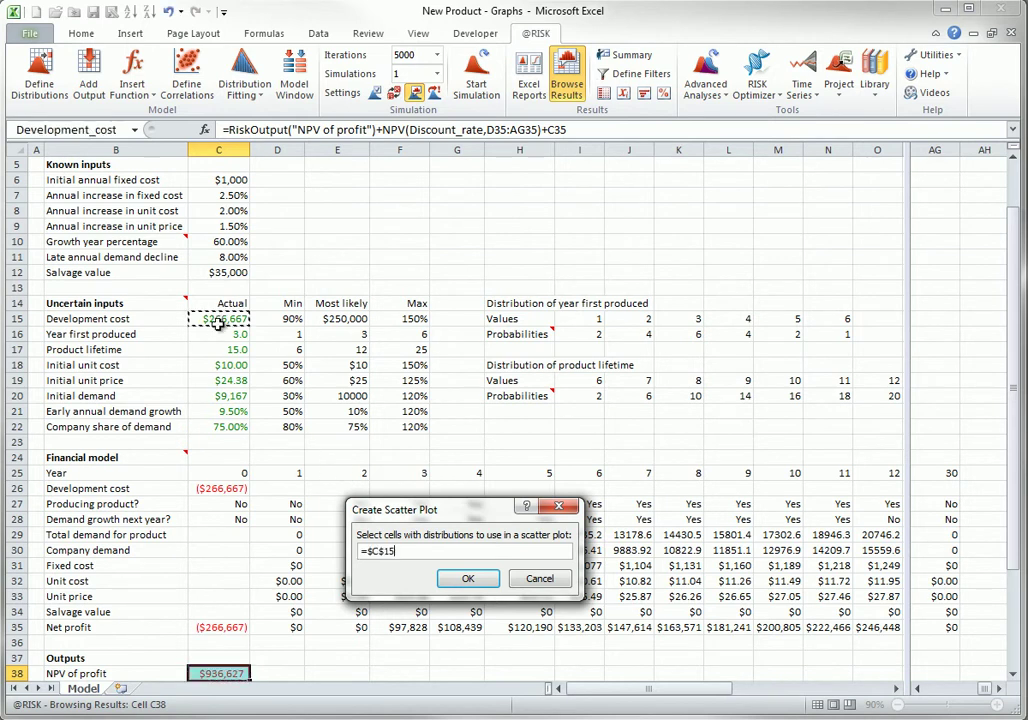
pyautogui.click(467, 578)
pyautogui.moveTo(294, 187); pyautogui.dragTo(509, 181)
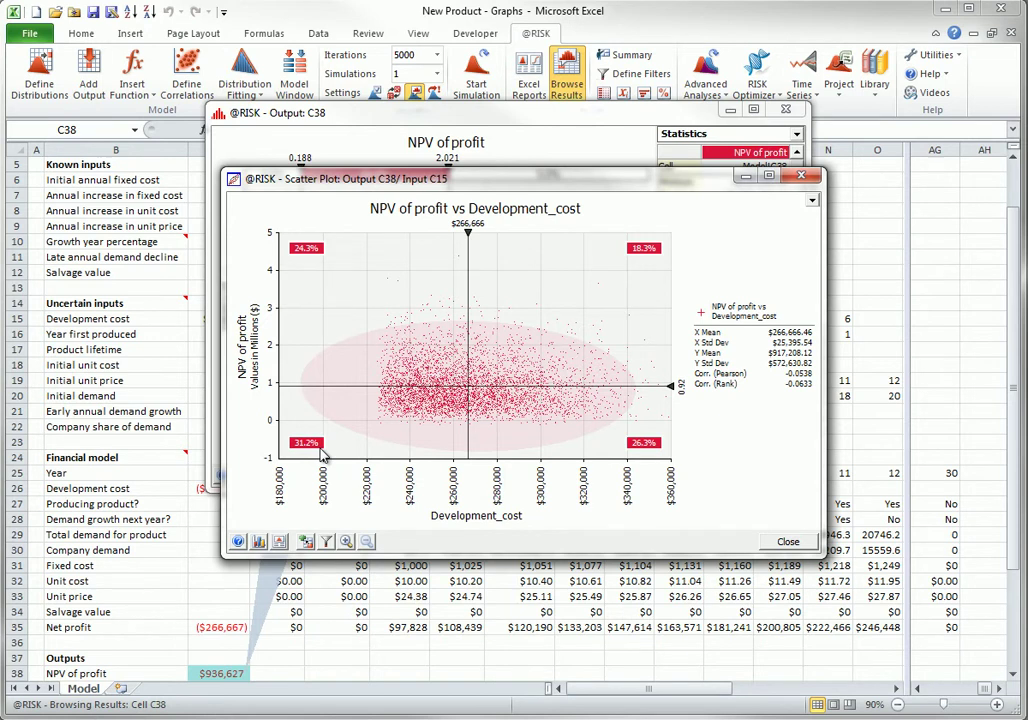
pyautogui.click(785, 542)
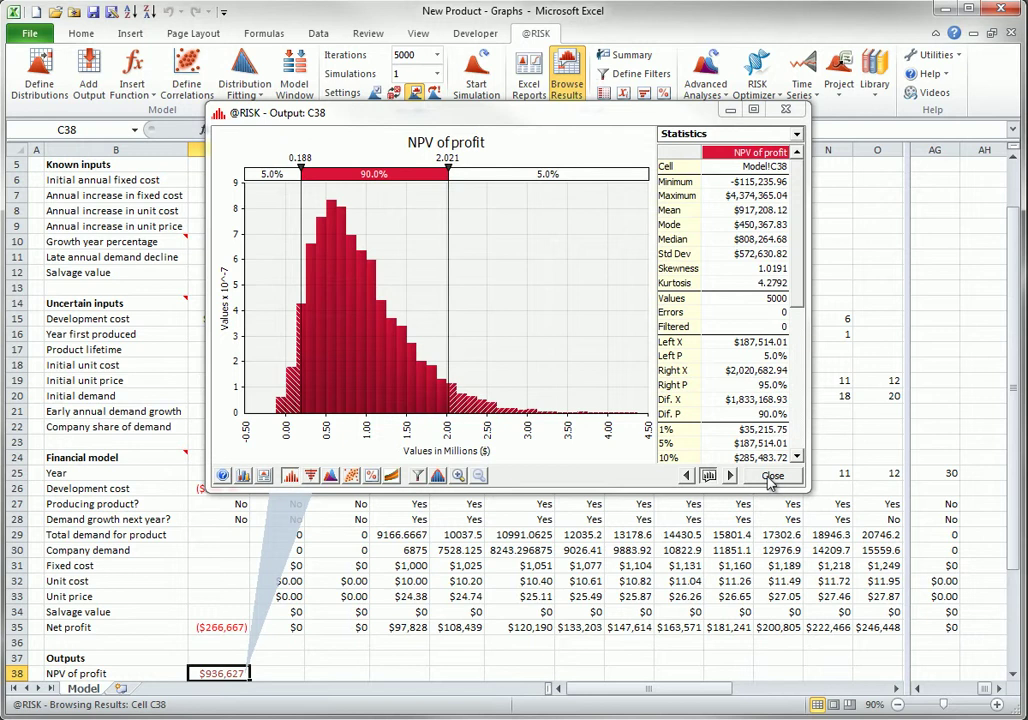
pyautogui.click(773, 476)
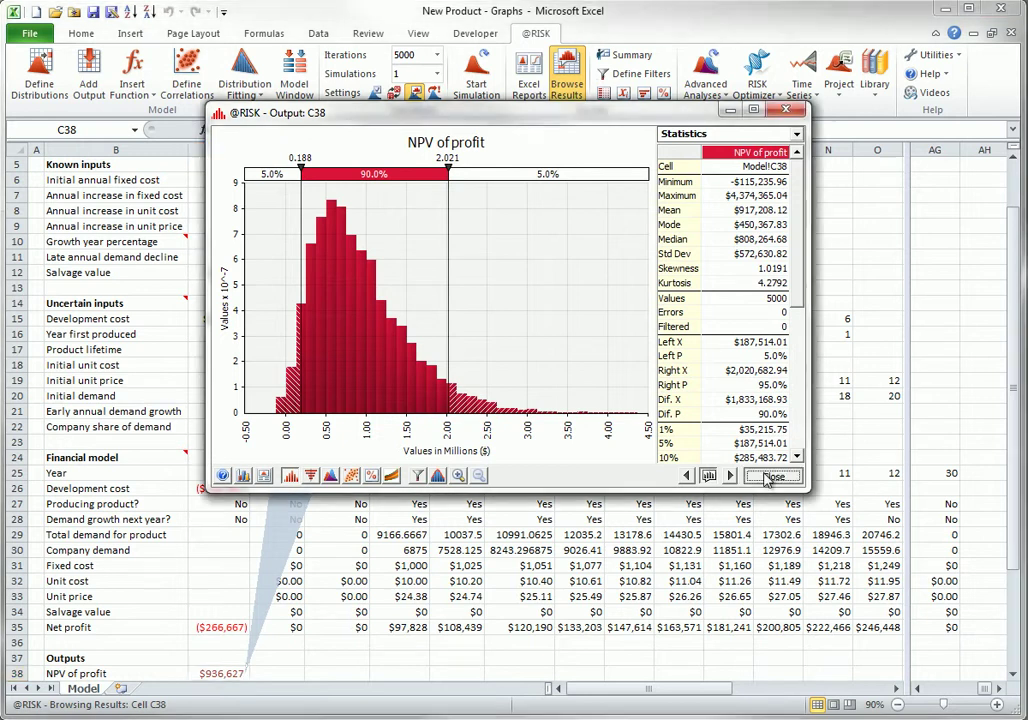
# View the sensitivity analysis for NPV of profit with scatter plots in the table, enlarge the Initial_unit_price plot, and close the analysis.
pyautogui.click(644, 92)
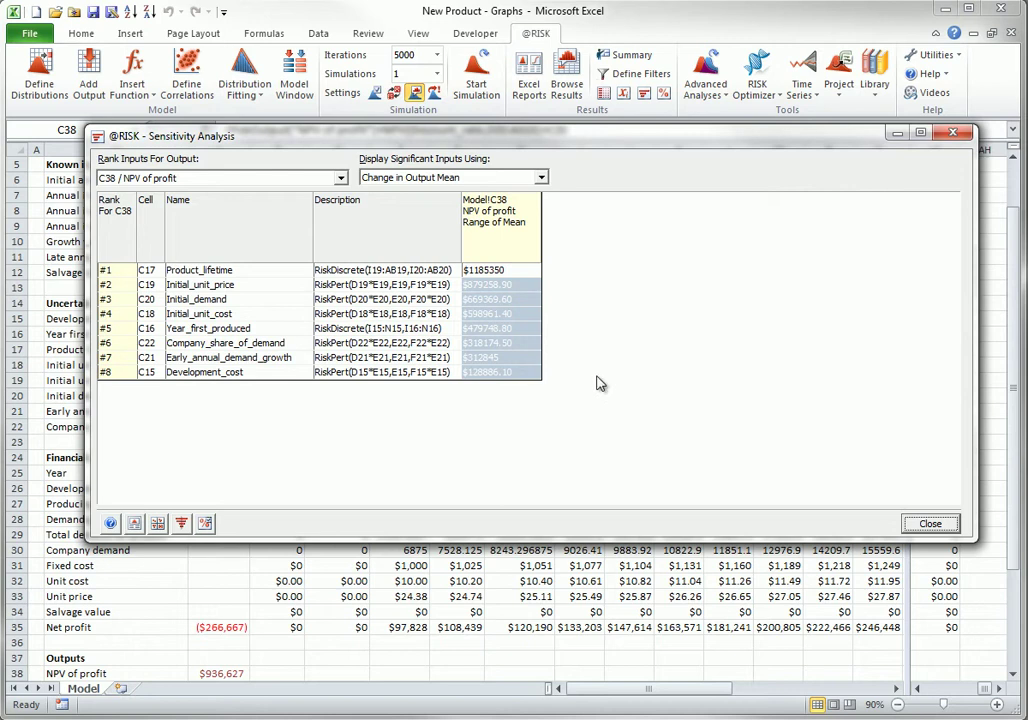
pyautogui.click(157, 523)
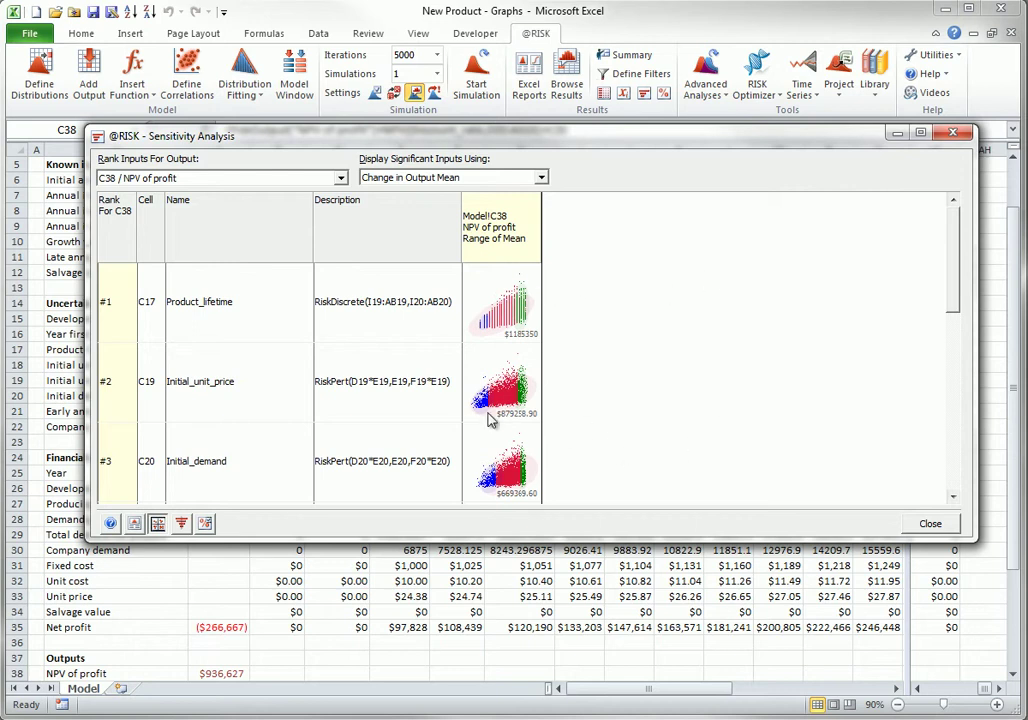
pyautogui.moveTo(507, 385); pyautogui.dragTo(458, 460)
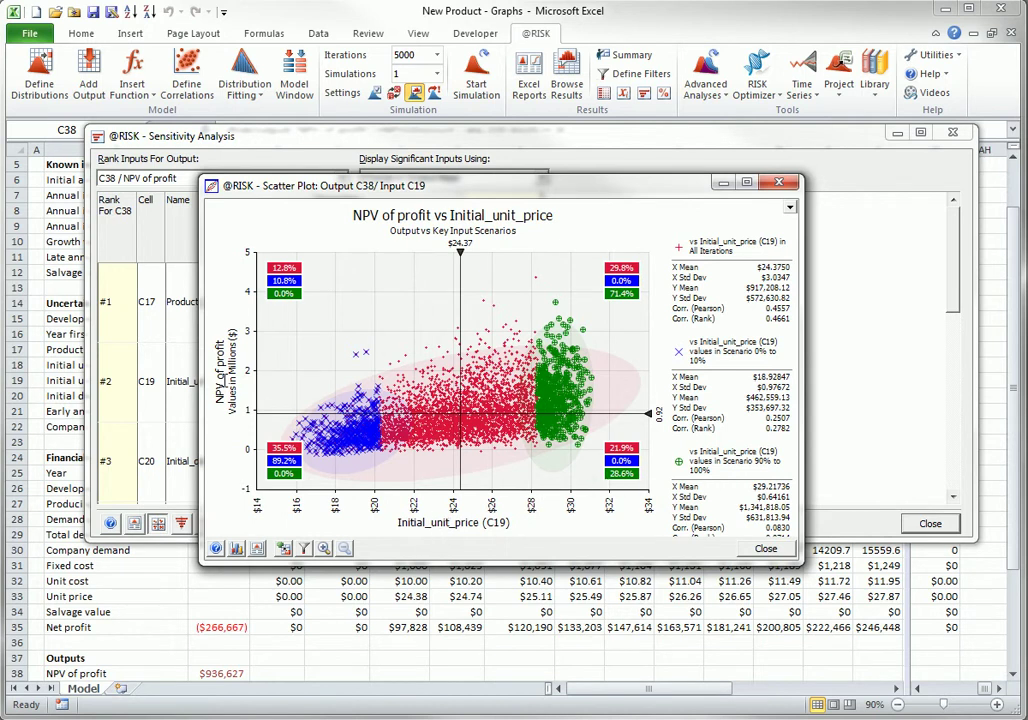
pyautogui.click(765, 551)
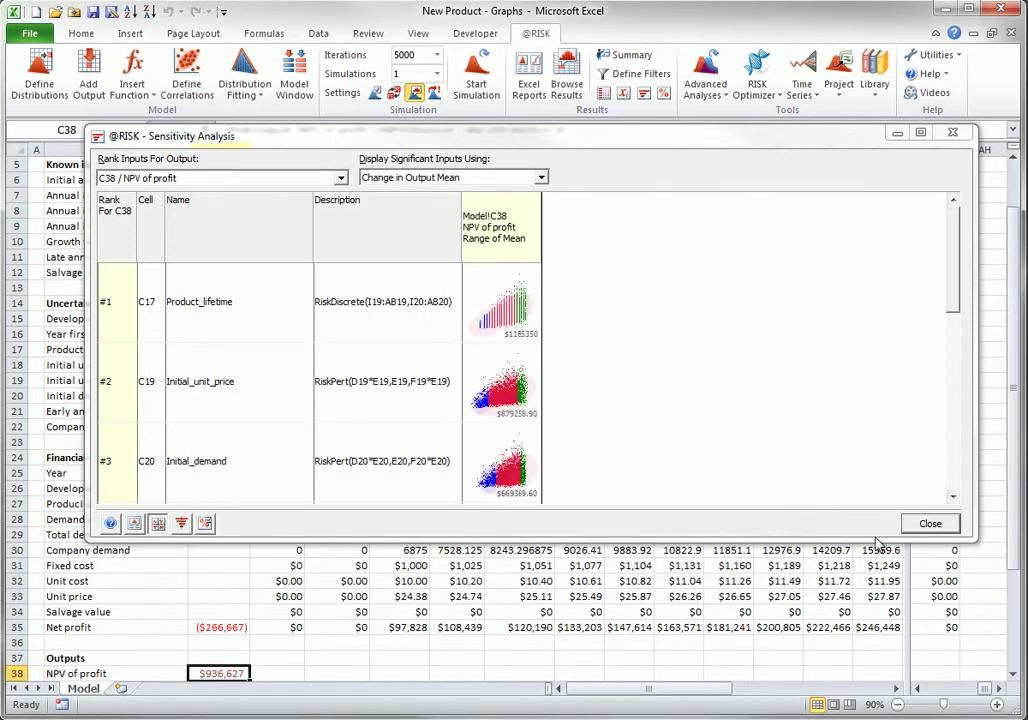
pyautogui.click(930, 523)
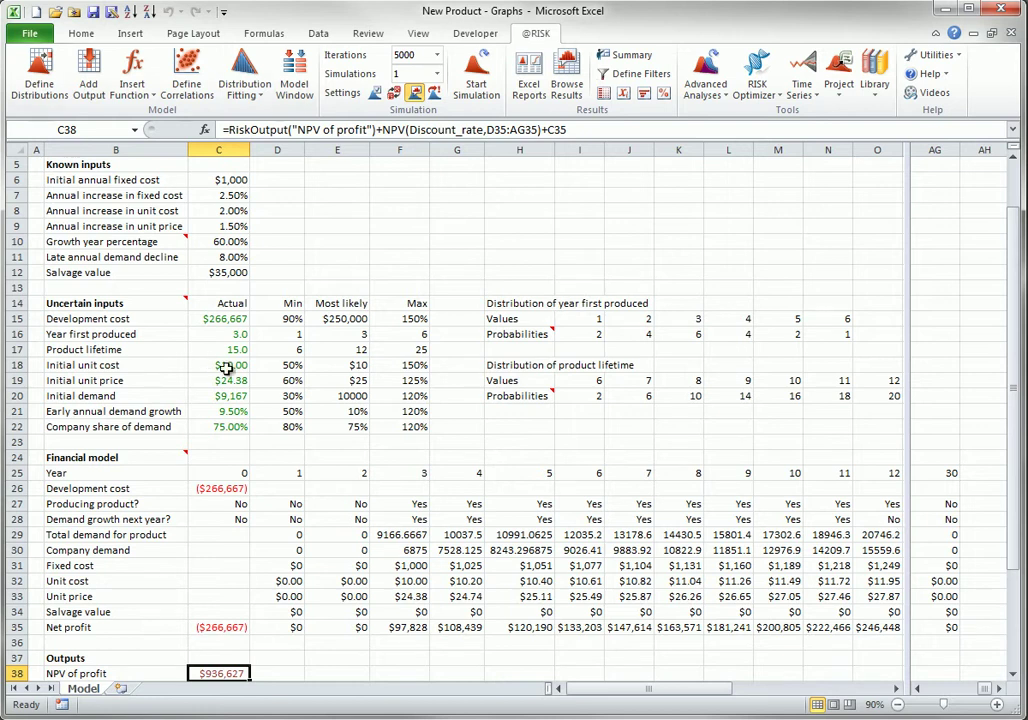
# Start a correlation matrix for the initial unit cost, unit price and demand inputs in C18:C20, located from cell H5.
pyautogui.moveTo(220, 365); pyautogui.dragTo(220, 396)
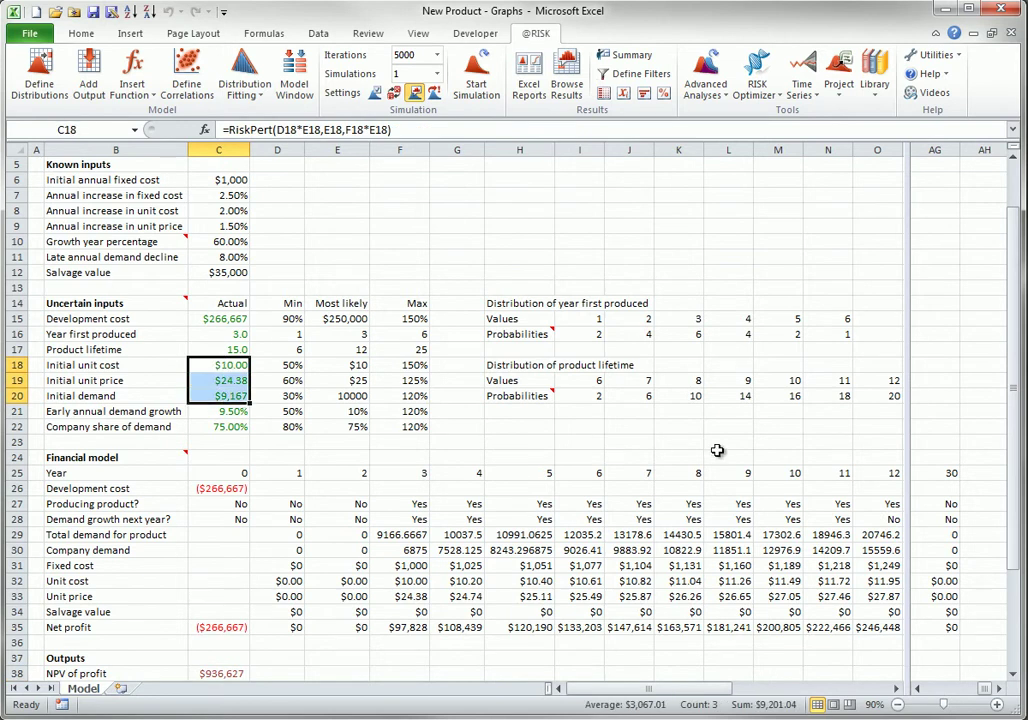
pyautogui.click(186, 72)
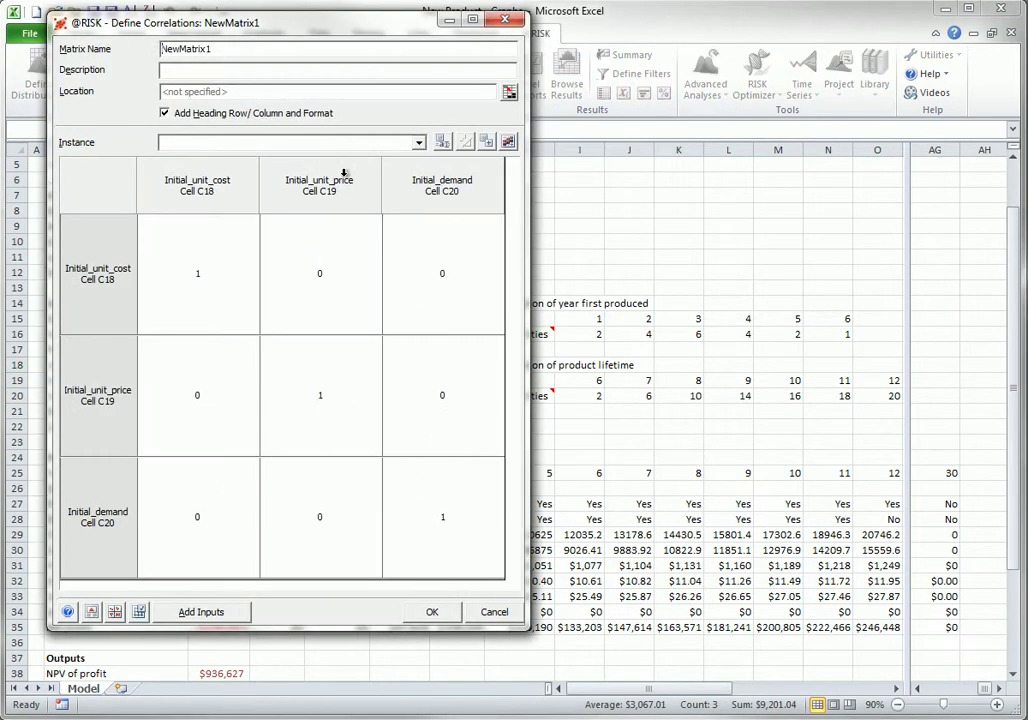
pyautogui.click(509, 91)
pyautogui.click(493, 165)
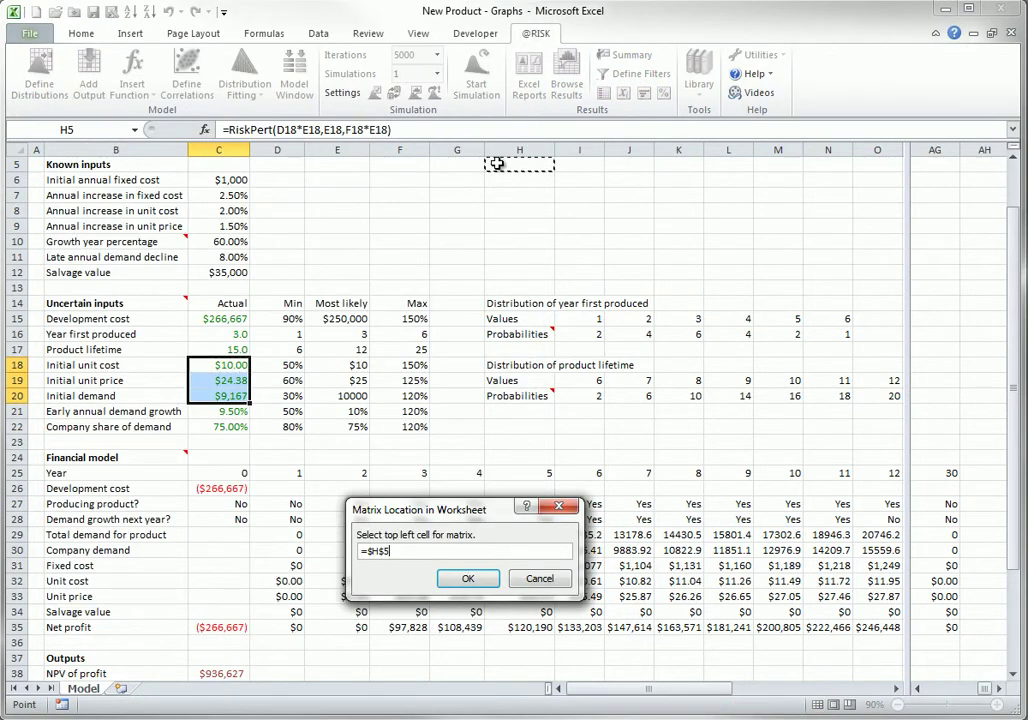
pyautogui.click(470, 580)
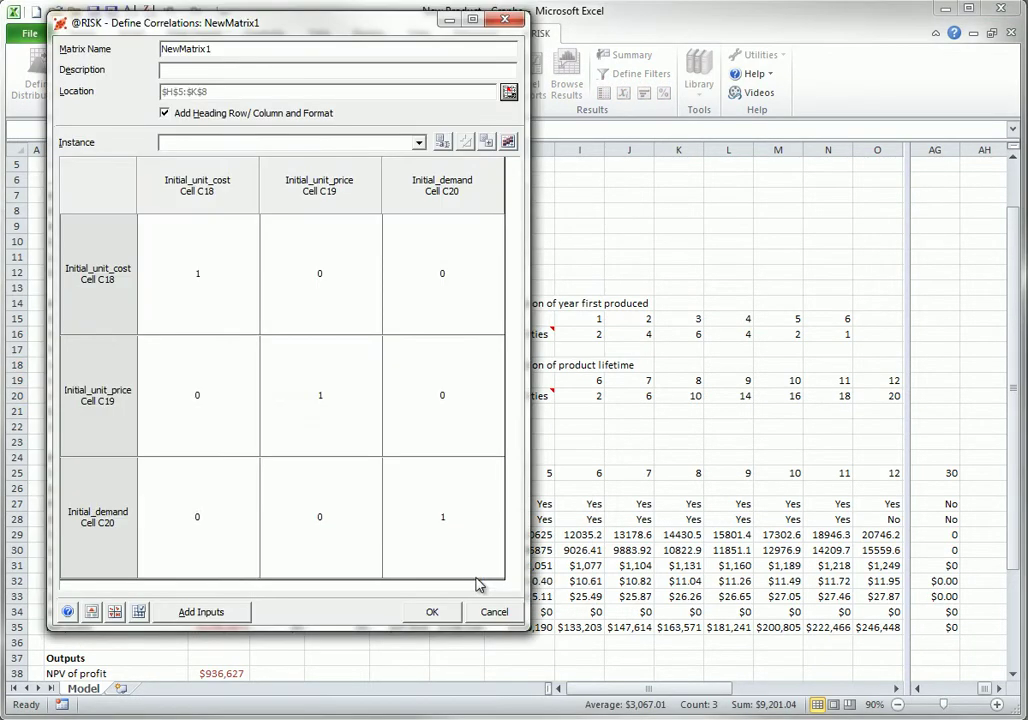
# Set the correlations to .7 for unit cost and price, -.6 for unit cost and demand, and -.5 for unit price and demand.
pyautogui.click(197, 403)
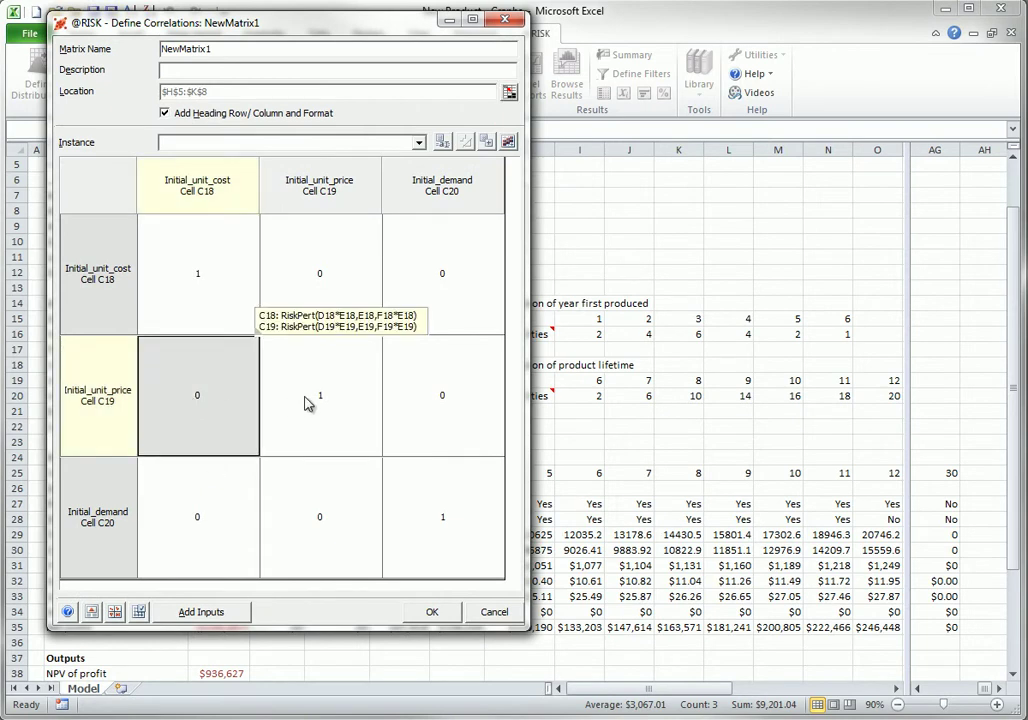
pyautogui.write('.7')
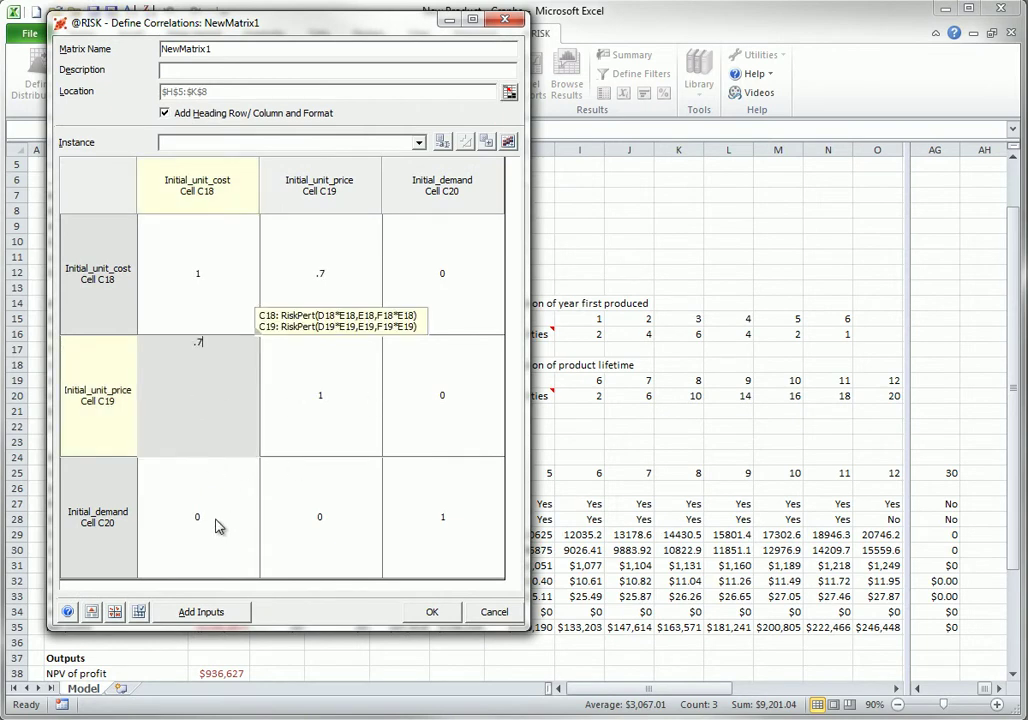
pyautogui.click(218, 518)
pyautogui.write('-')
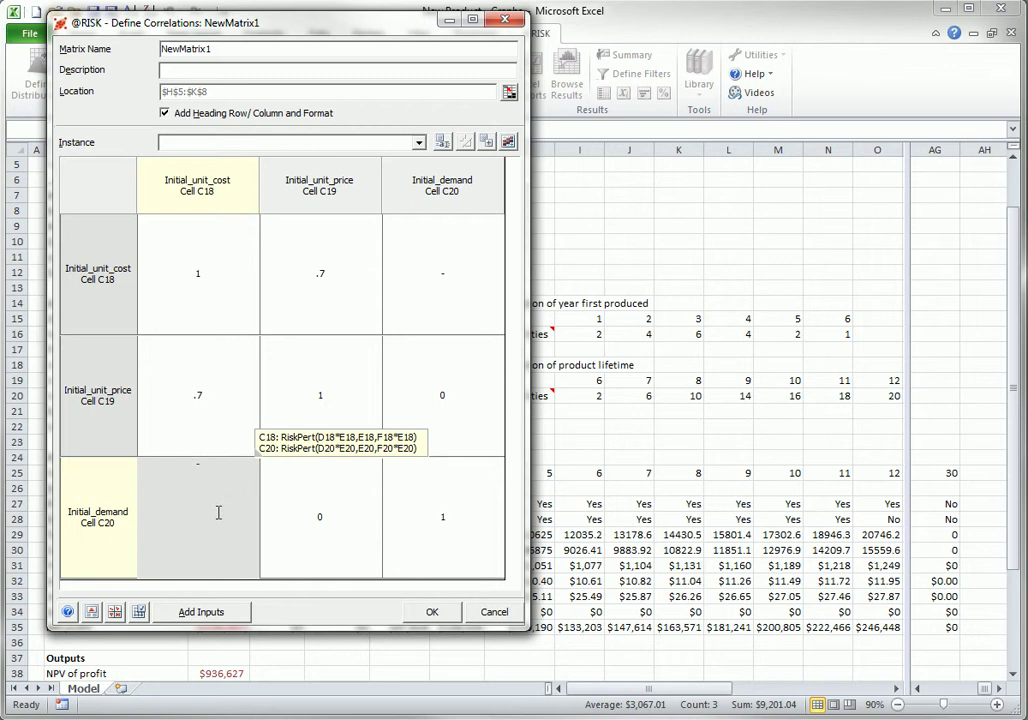
pyautogui.write('.6')
pyautogui.click(315, 520)
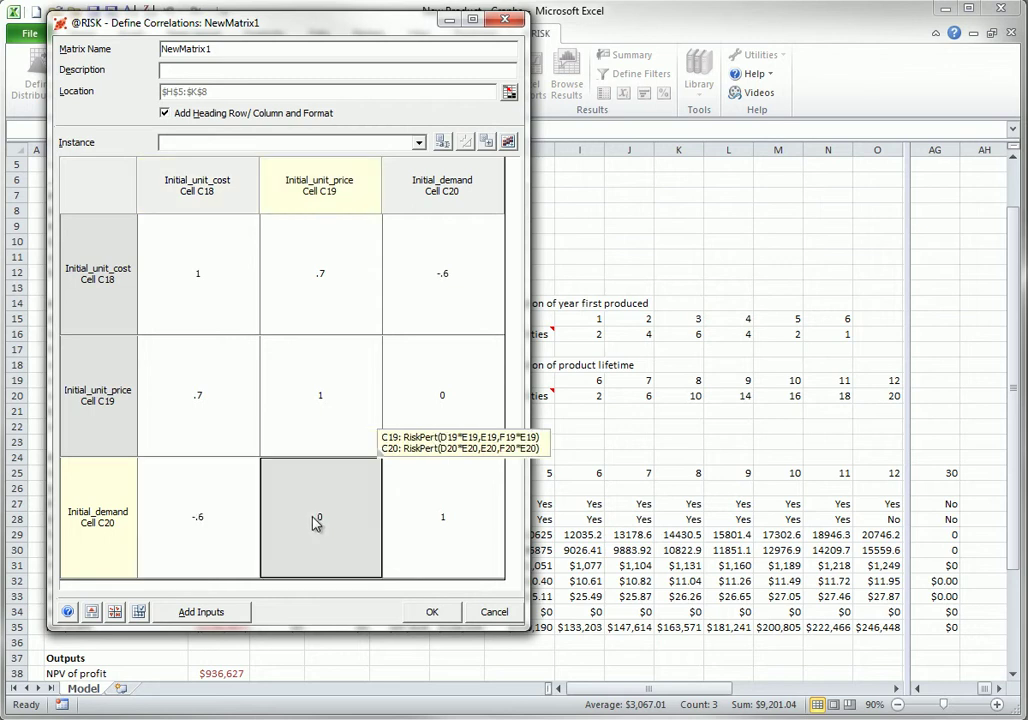
pyautogui.write('-.5')
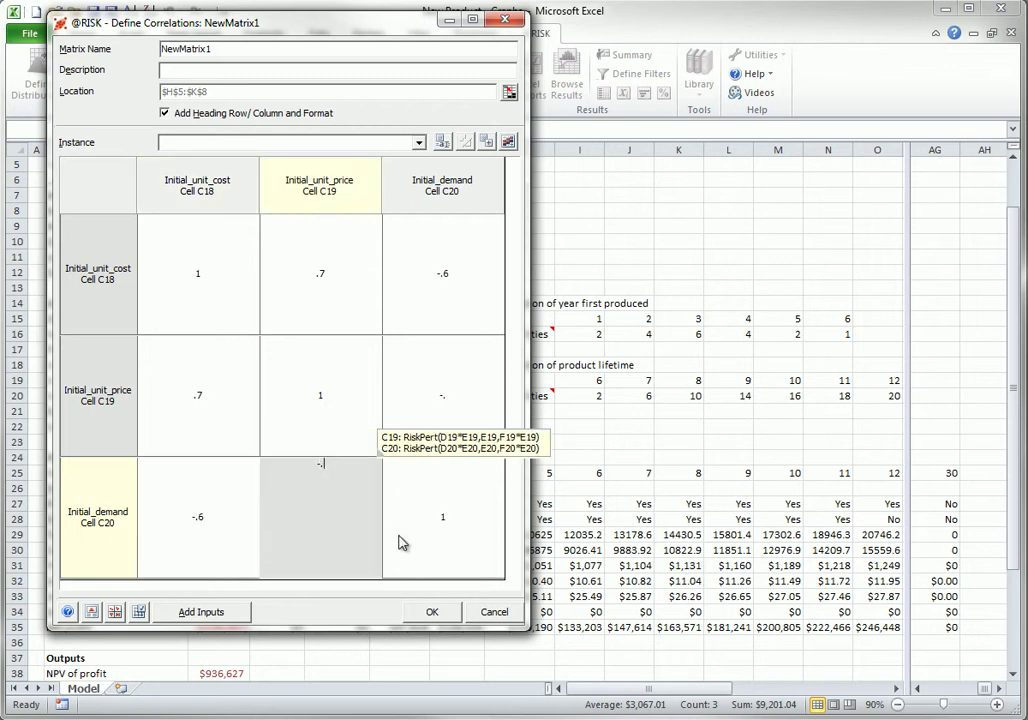
# Confirm the correlation matrix for unit cost, unit price and demand, and run the simulation.
pyautogui.click(430, 611)
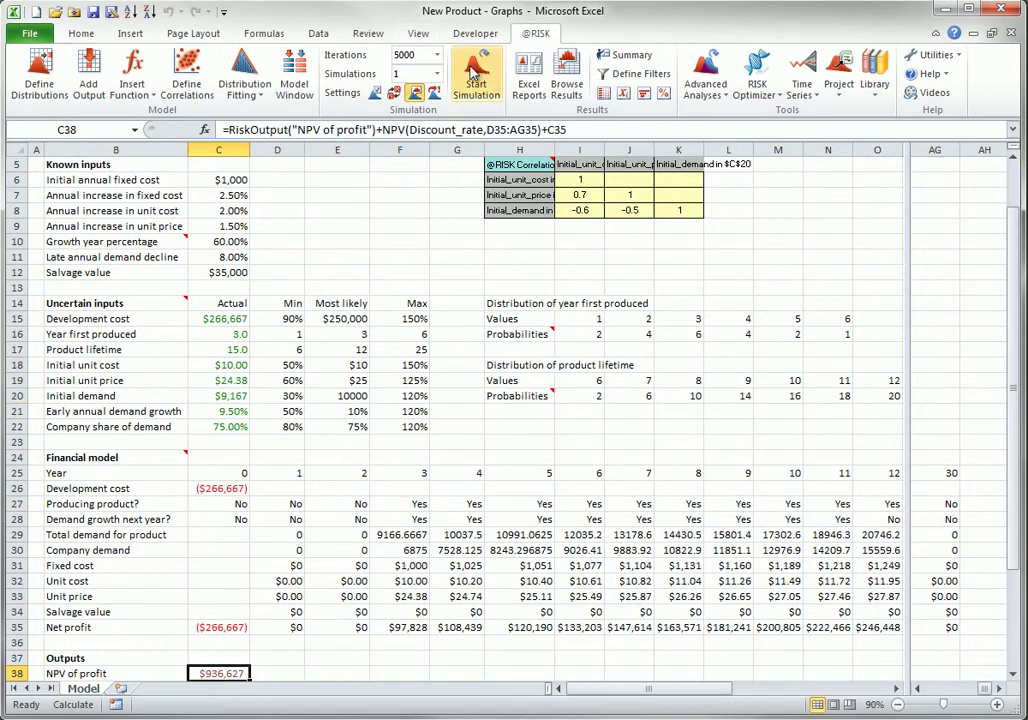
pyautogui.click(476, 74)
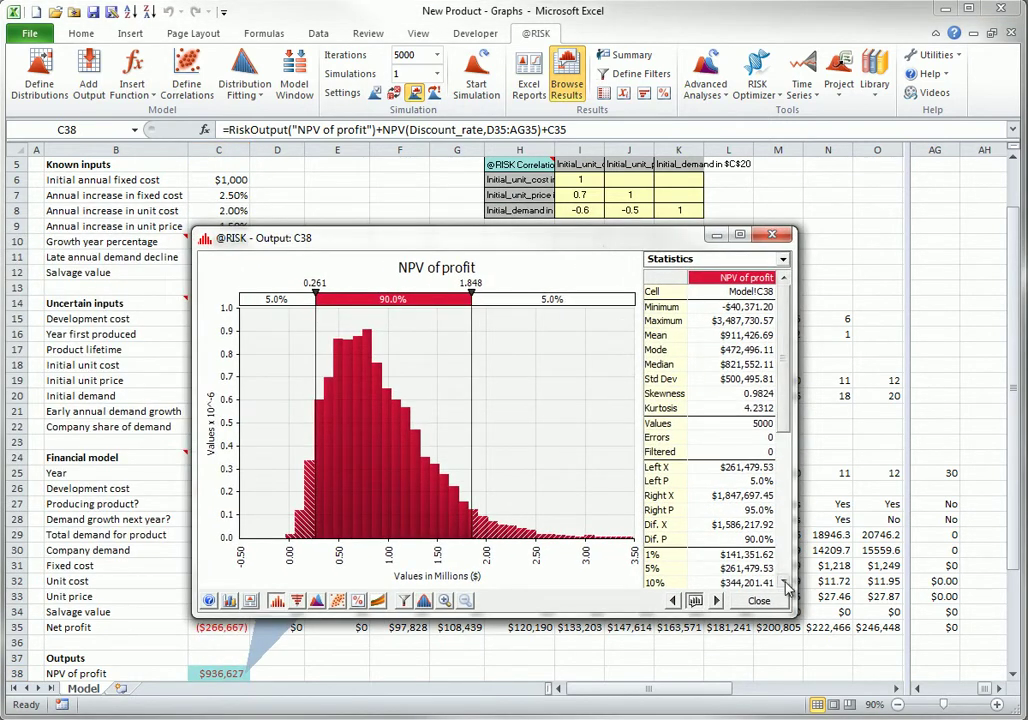
# View the simulated correlations for the matrix, enlarge the Initial_unit_cost vs Initial_unit_price scatter plot, and close both.
pyautogui.click(578, 210)
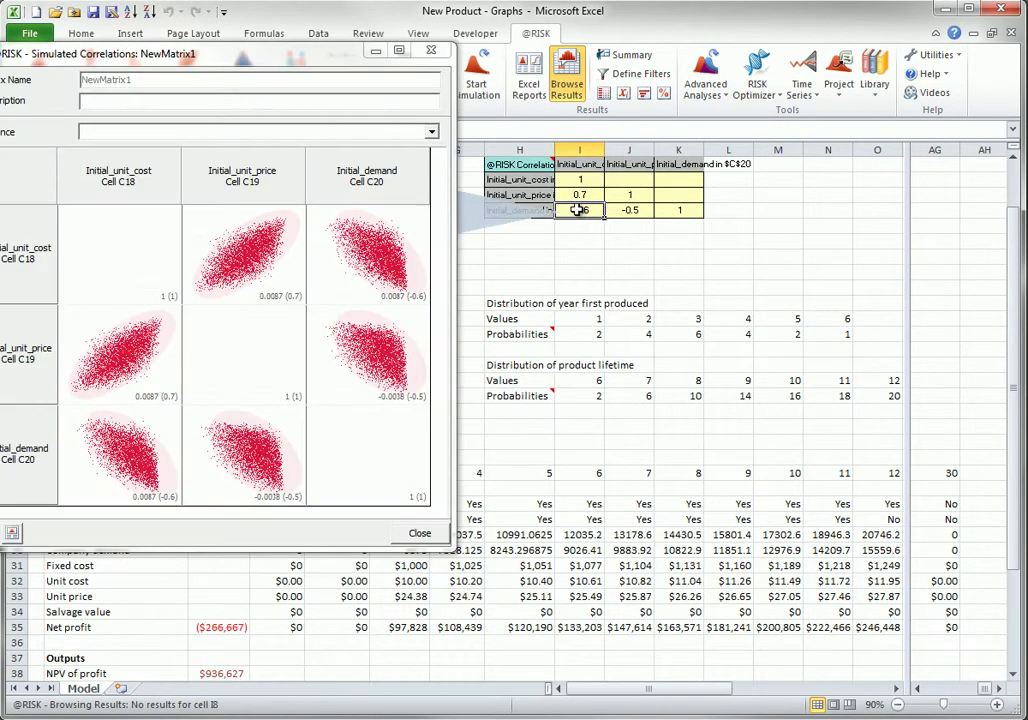
pyautogui.moveTo(251, 51); pyautogui.dragTo(487, 70)
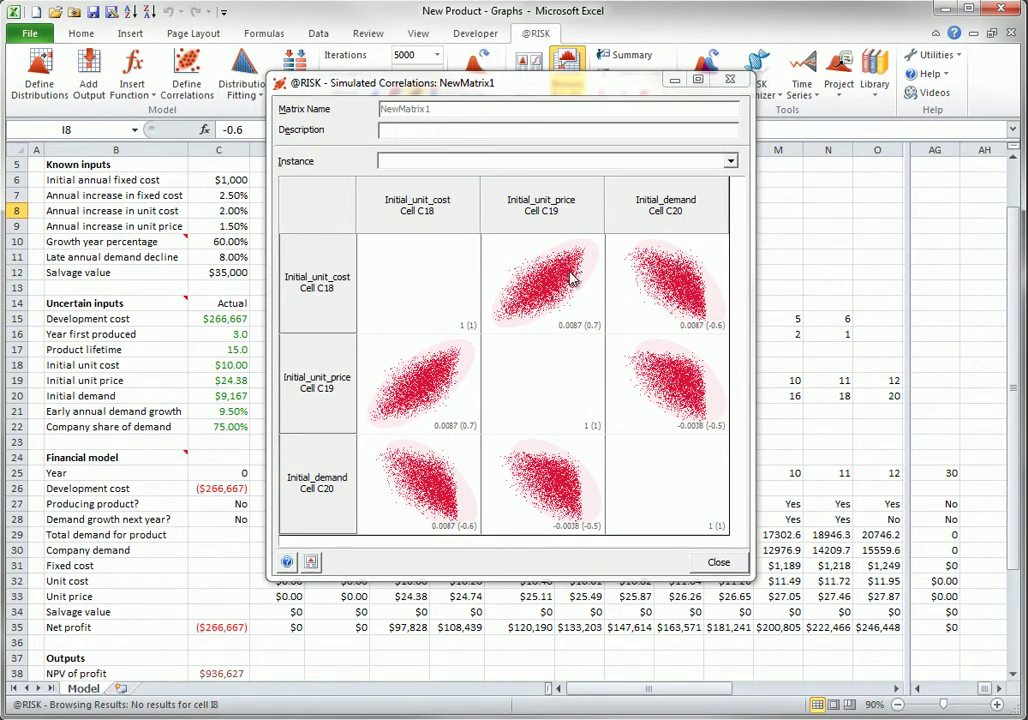
pyautogui.moveTo(543, 291); pyautogui.dragTo(819, 438)
pyautogui.moveTo(773, 262); pyautogui.dragTo(523, 202)
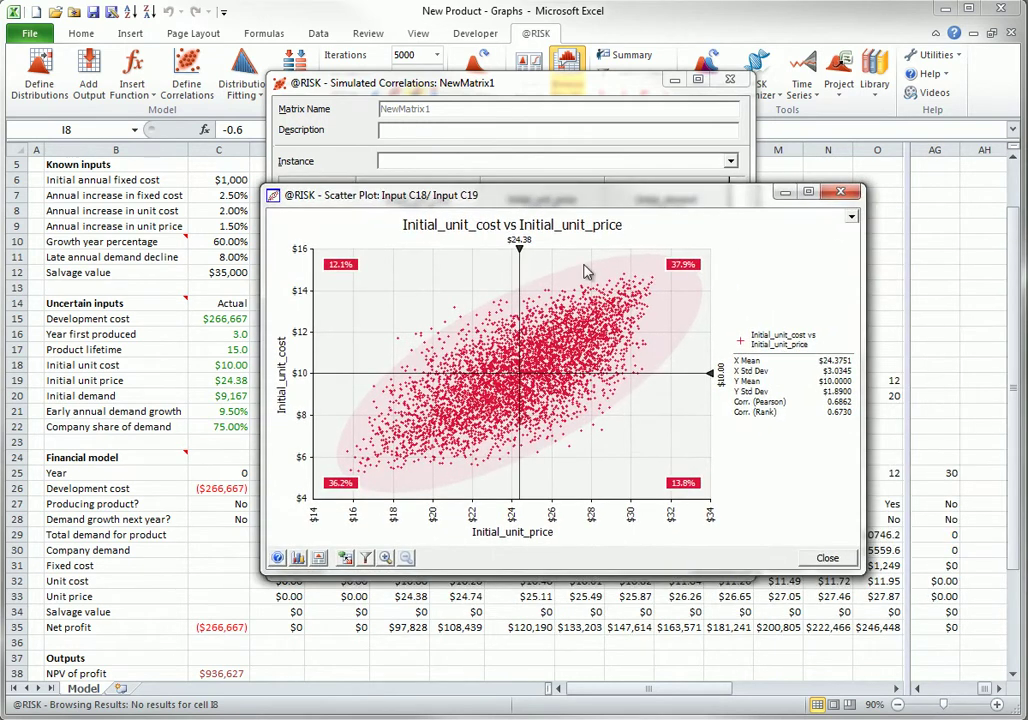
pyautogui.click(826, 560)
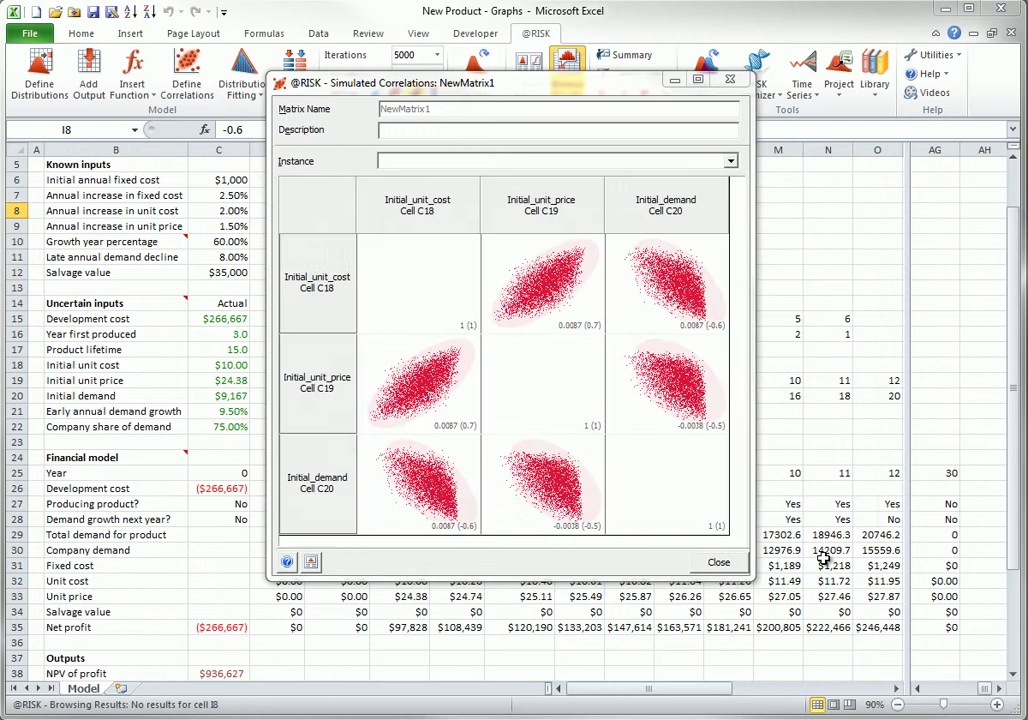
pyautogui.click(719, 563)
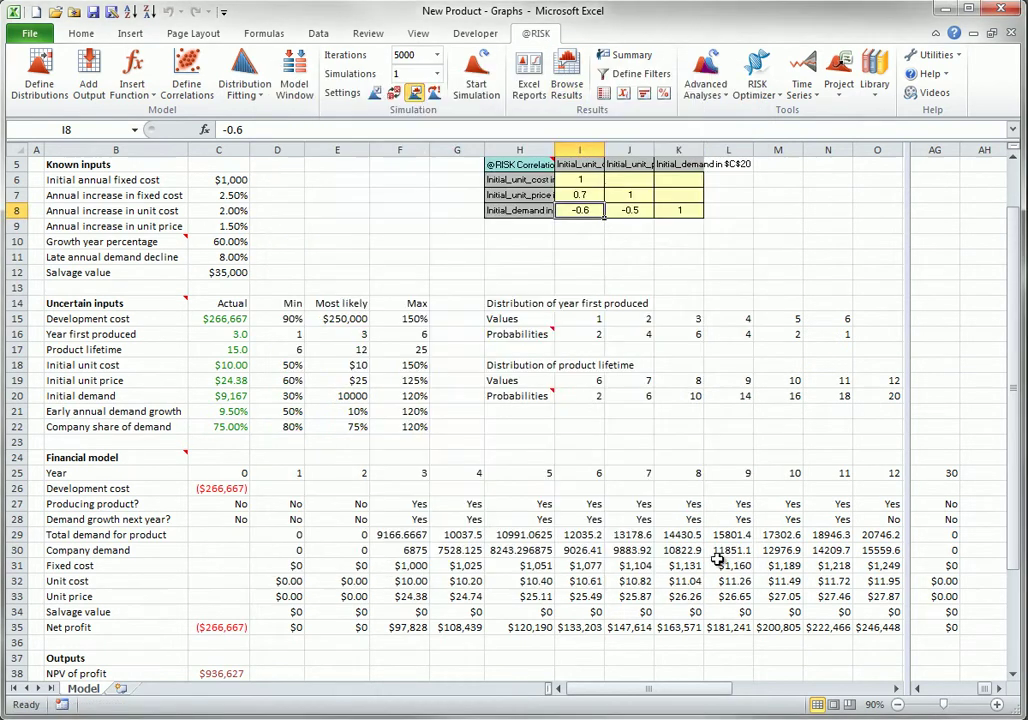
# Delete the correlation matrix NewMatrix1 from the model.
pyautogui.click(186, 68)
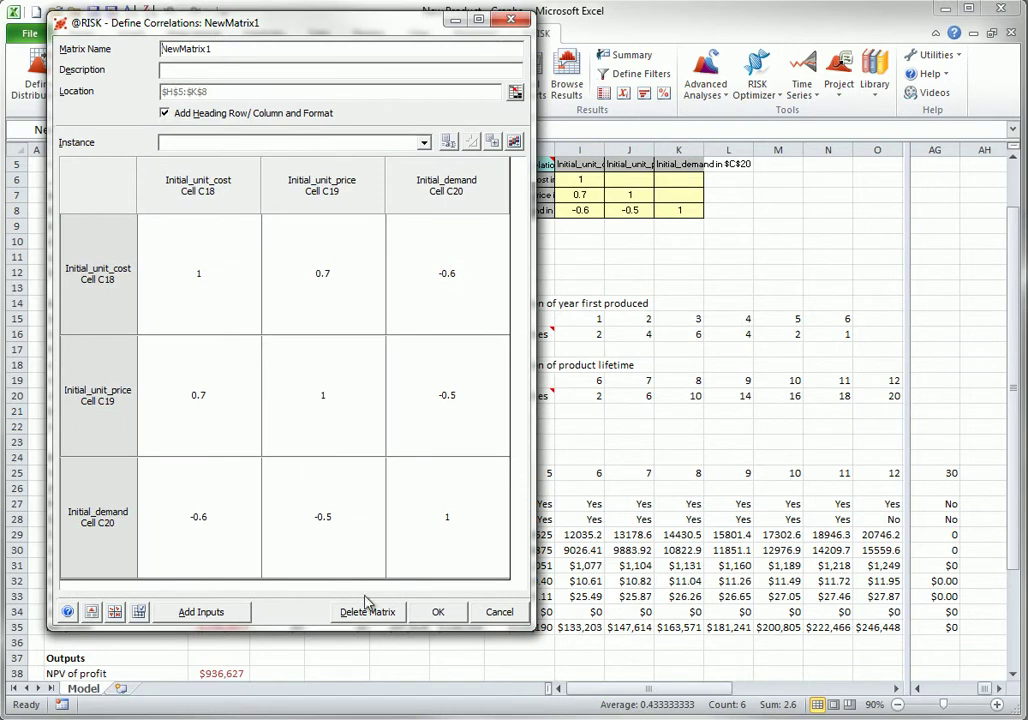
pyautogui.click(350, 611)
pyautogui.click(335, 387)
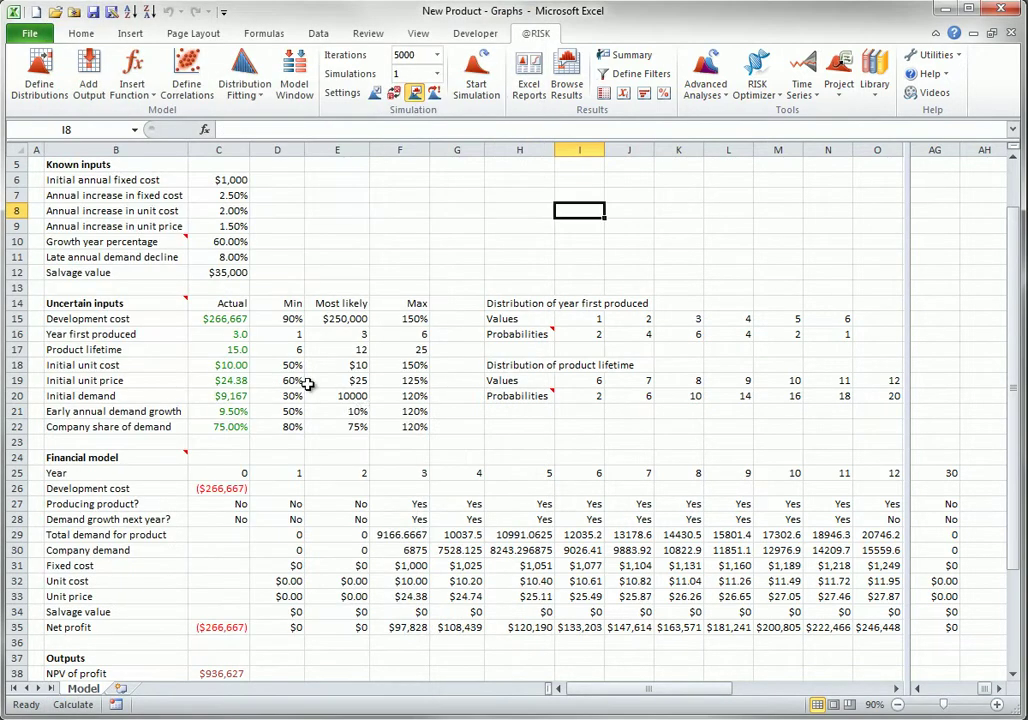
# Rerun the simulation without correlations and show the NPV of profit results as a change in output mean tornado graph.
pyautogui.click(477, 80)
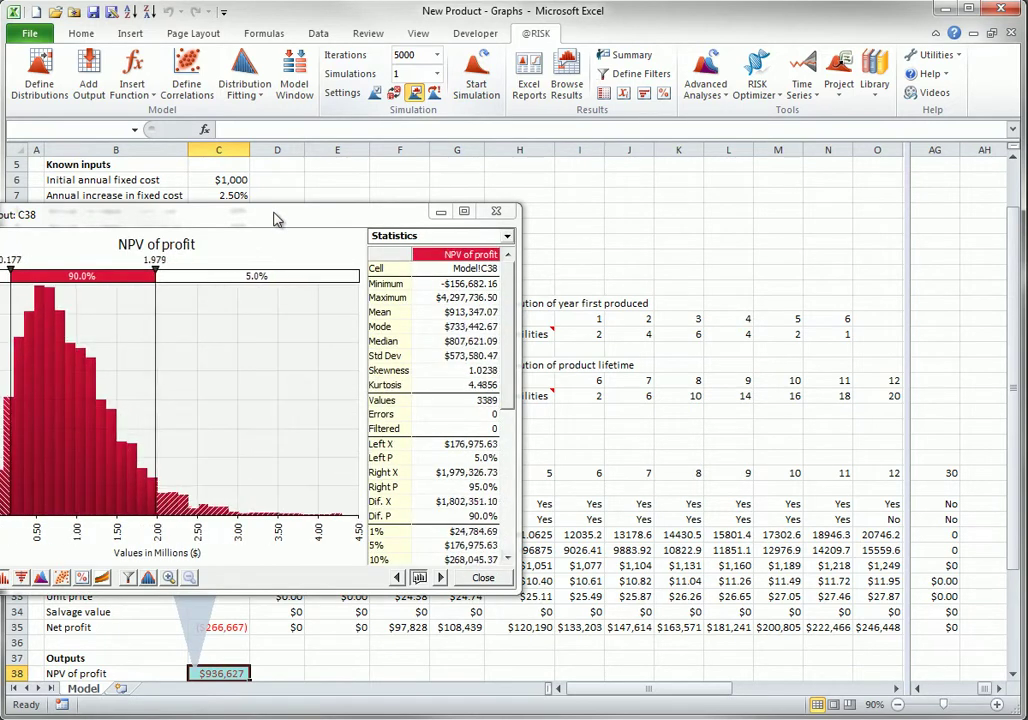
pyautogui.moveTo(277, 218); pyautogui.dragTo(563, 120)
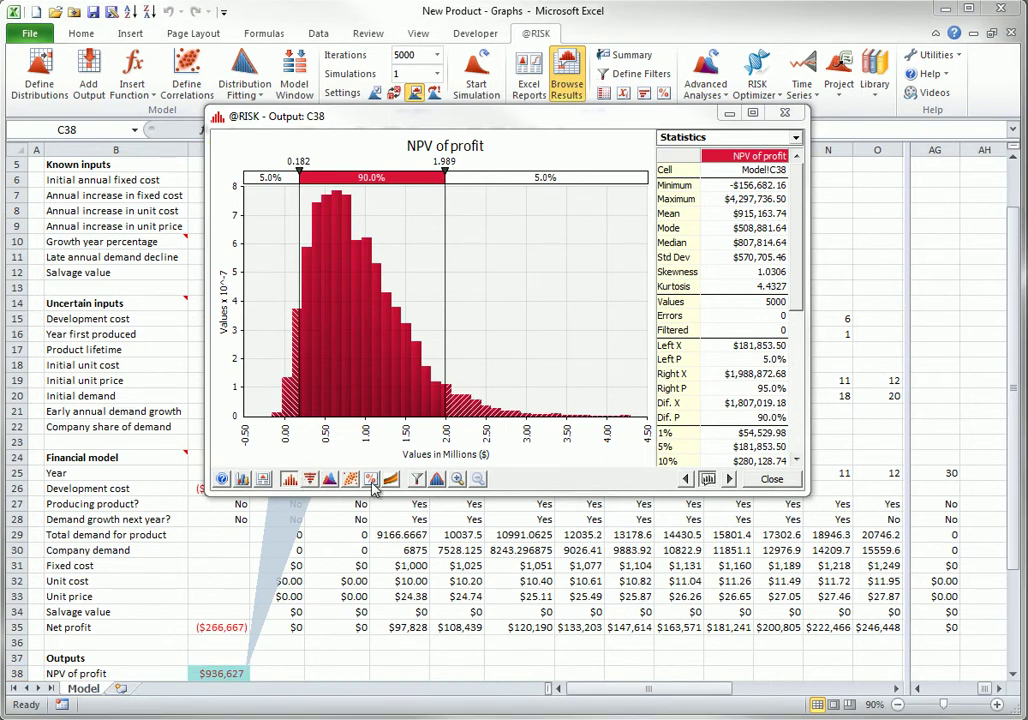
pyautogui.click(311, 482)
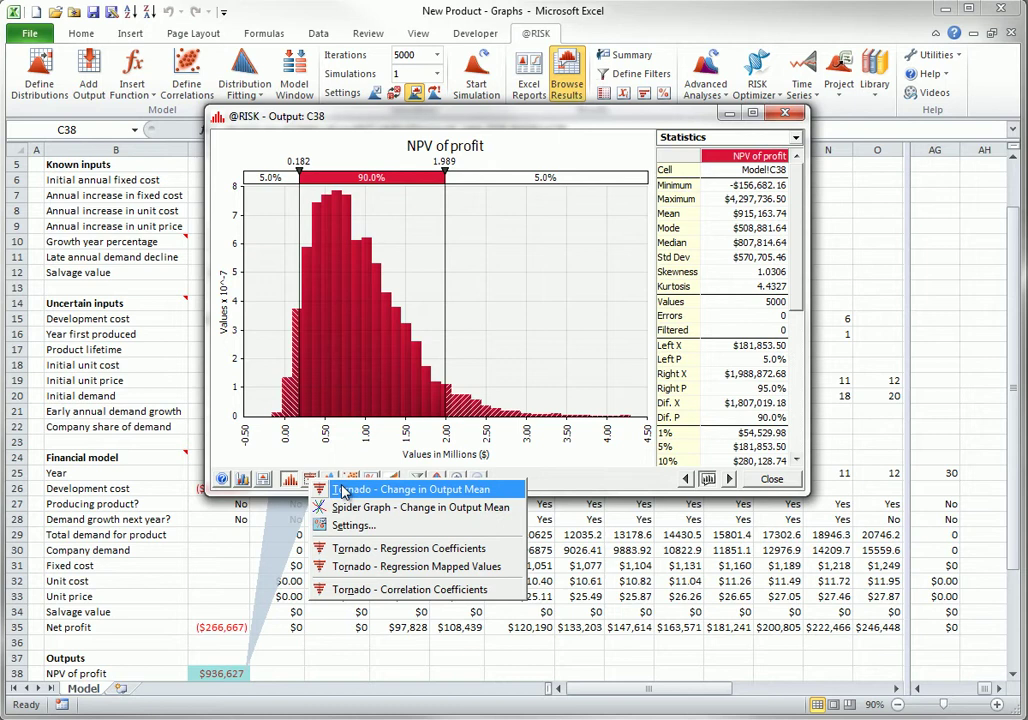
pyautogui.click(343, 491)
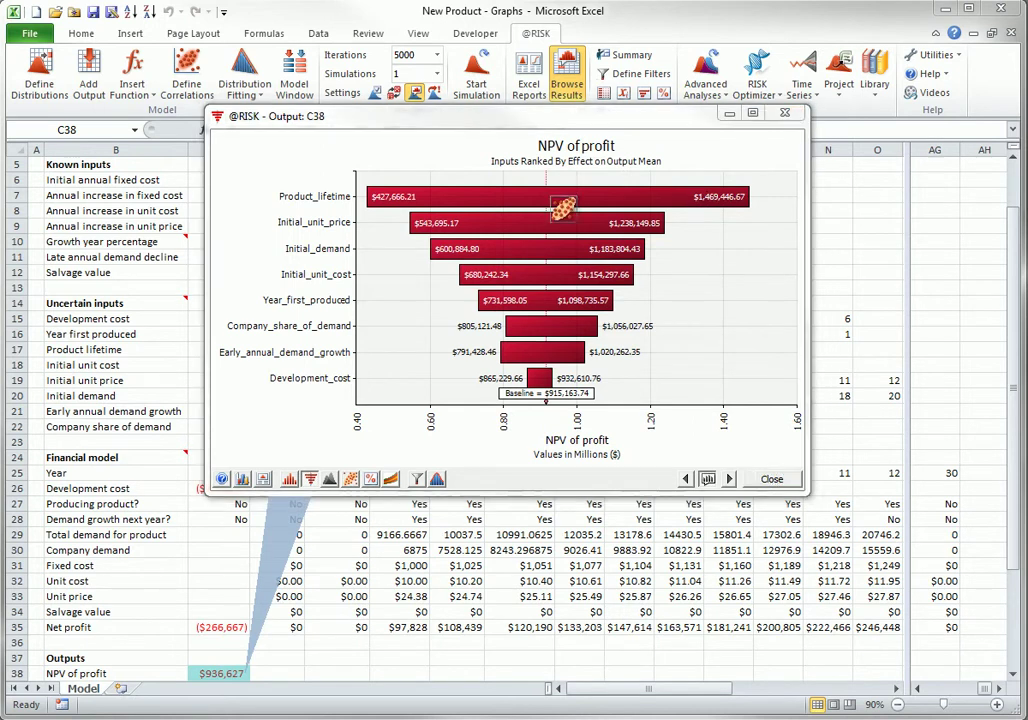
# View the scatter plot of NPV of profit against Product_lifetime from the tornado graph, and close the plot and results graph.
pyautogui.click(467, 480)
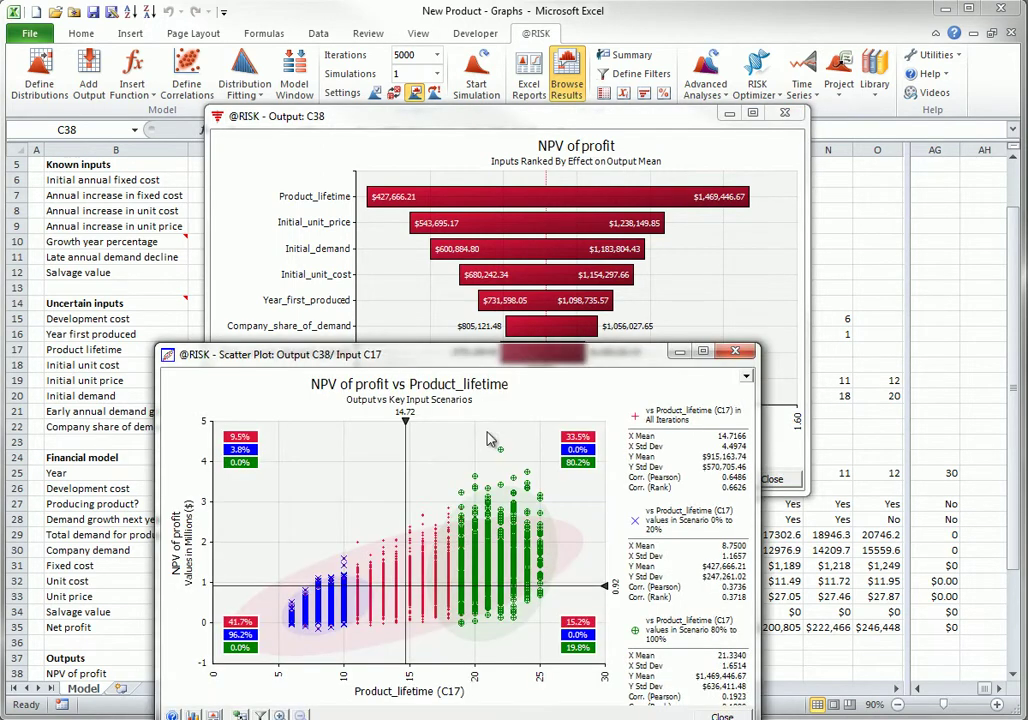
pyautogui.moveTo(507, 360); pyautogui.dragTo(551, 148)
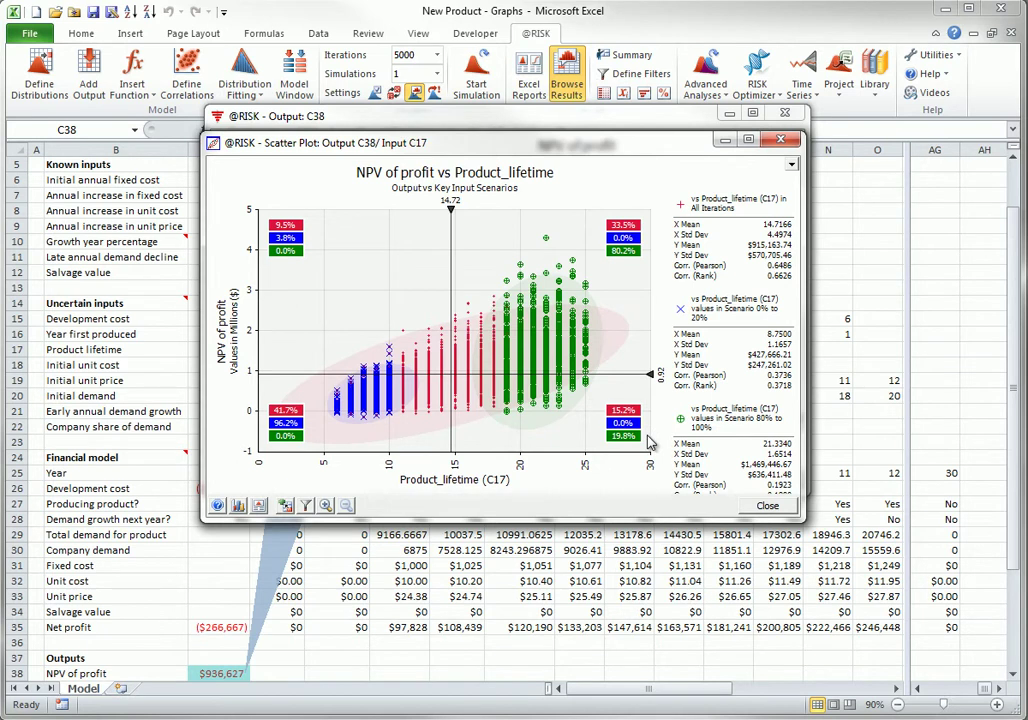
pyautogui.click(760, 505)
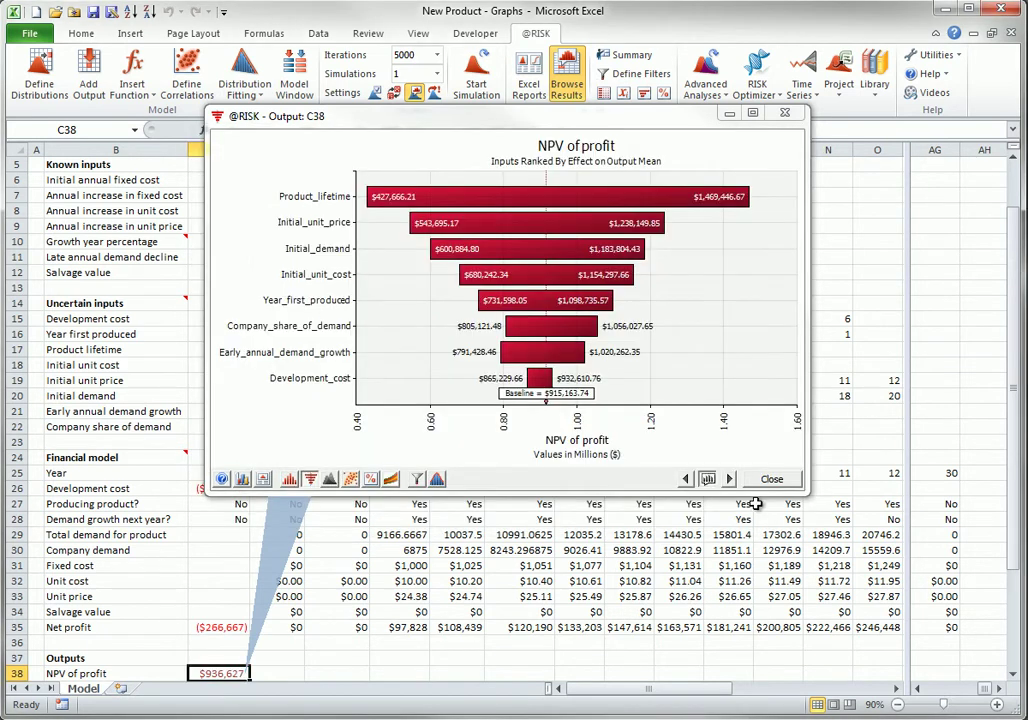
pyautogui.click(390, 479)
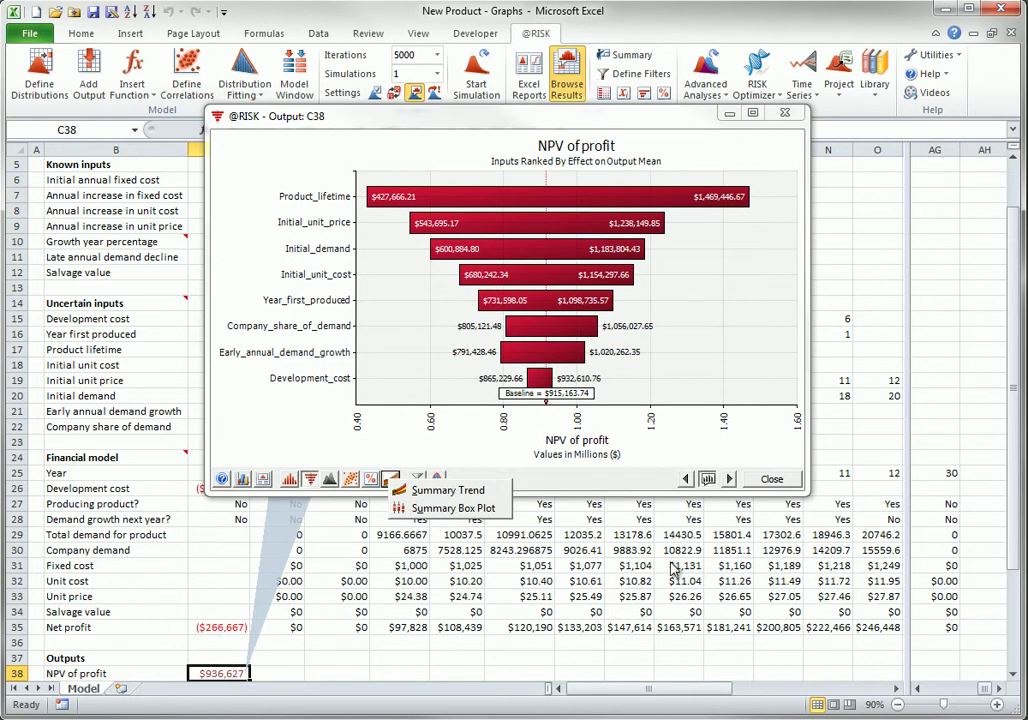
pyautogui.click(773, 481)
pyautogui.click(773, 481)
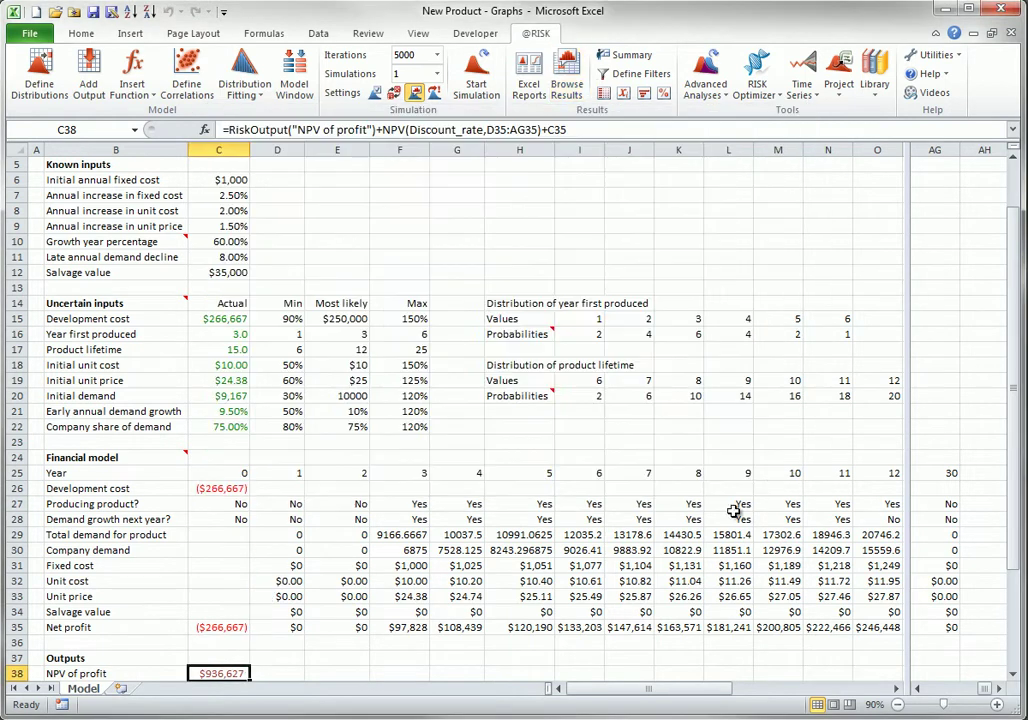
# Add the yearly Net profit cells D35:AG35 as an output range, and rerun the simulation with NPV of profit in C38 selected.
pyautogui.moveTo(275, 627); pyautogui.dragTo(943, 625)
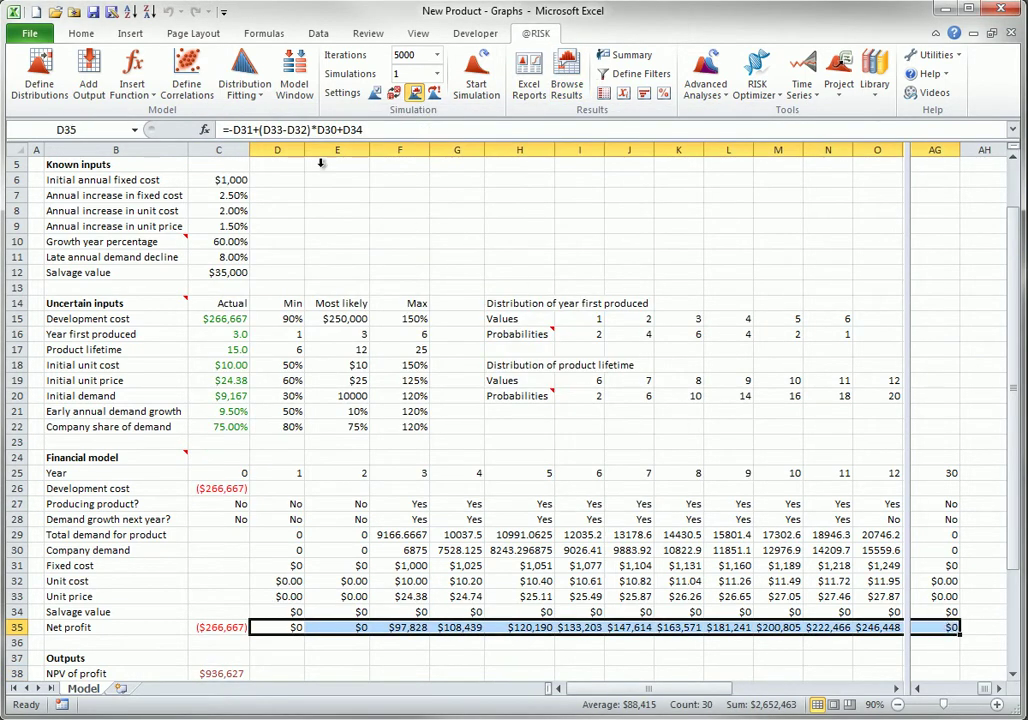
pyautogui.click(88, 80)
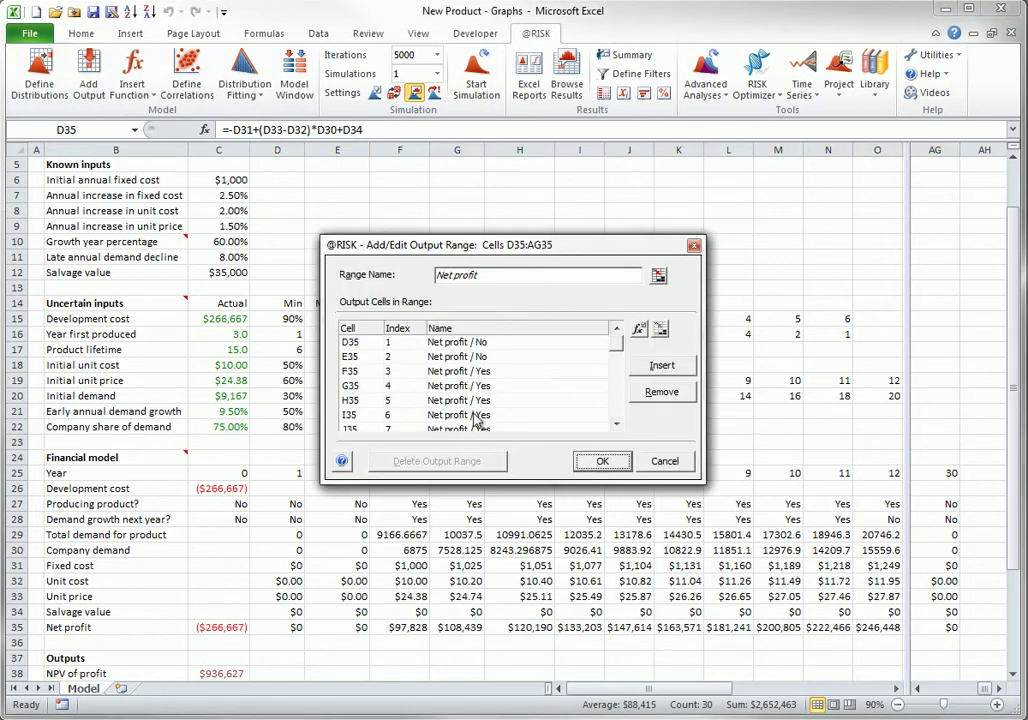
pyautogui.click(602, 461)
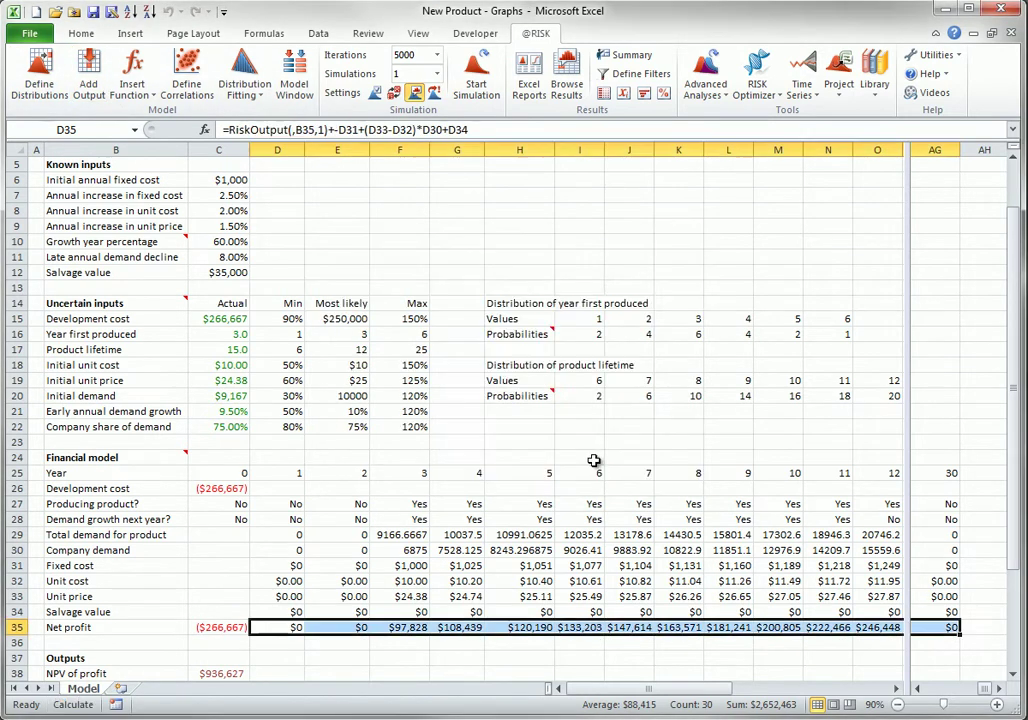
pyautogui.click(221, 671)
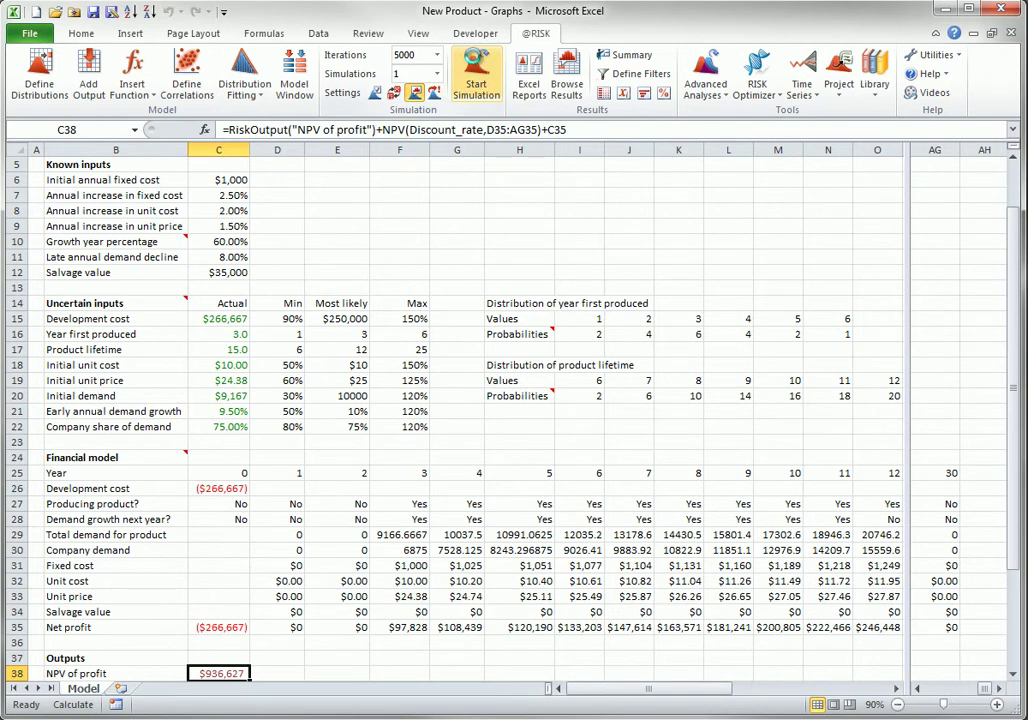
pyautogui.click(480, 68)
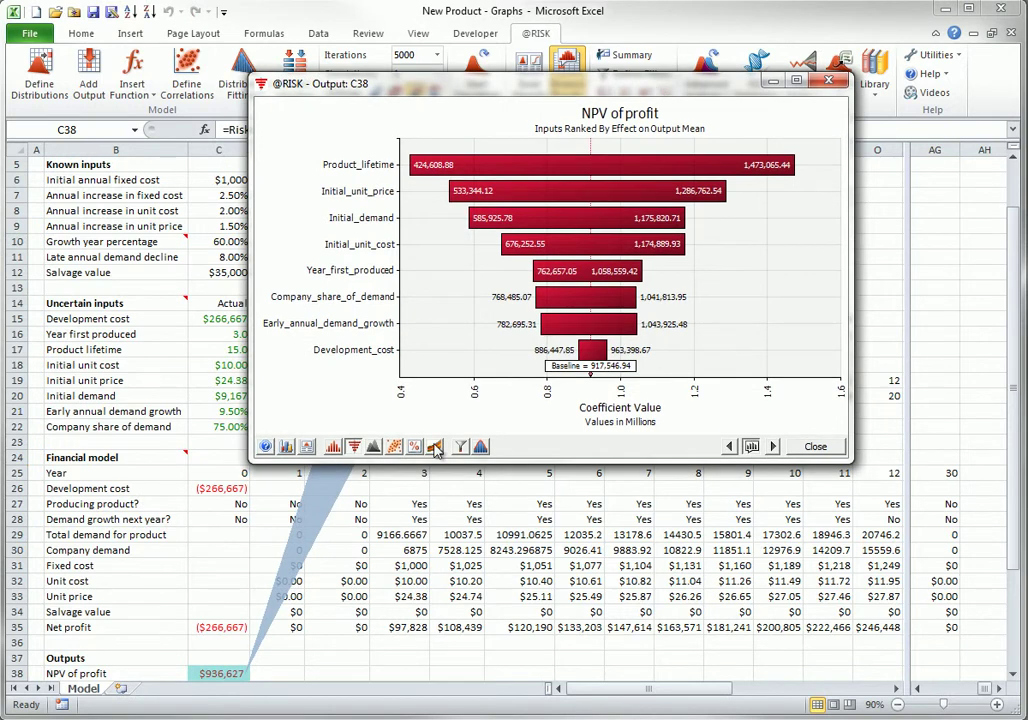
# Create a summary trend graph of the net profit cells D35:AG35.
pyautogui.click(434, 447)
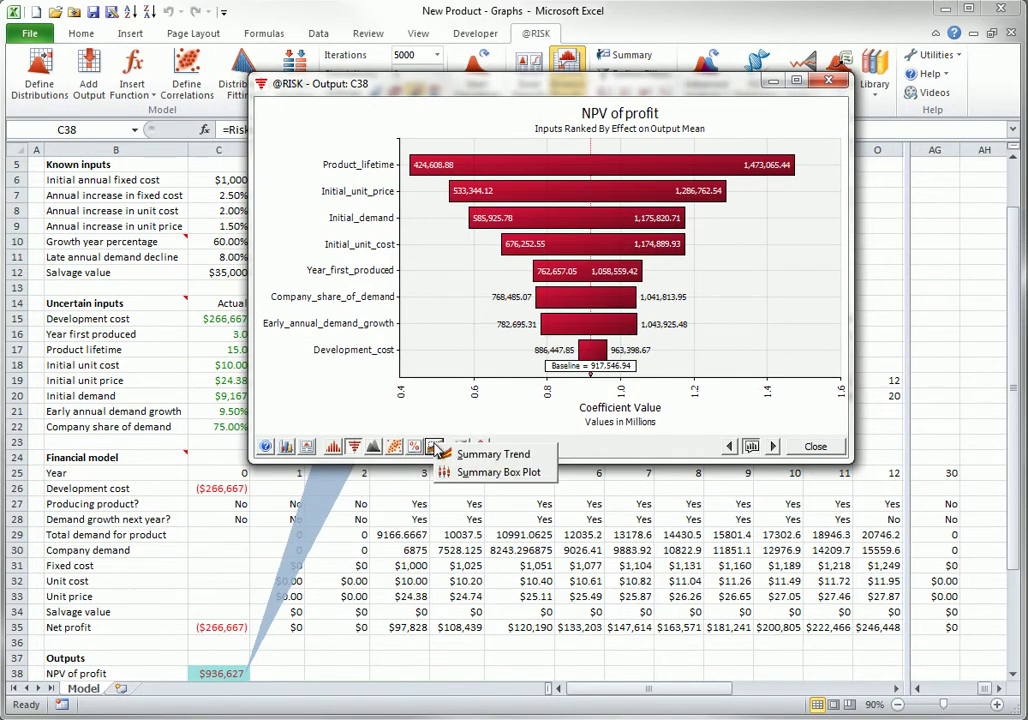
pyautogui.click(497, 455)
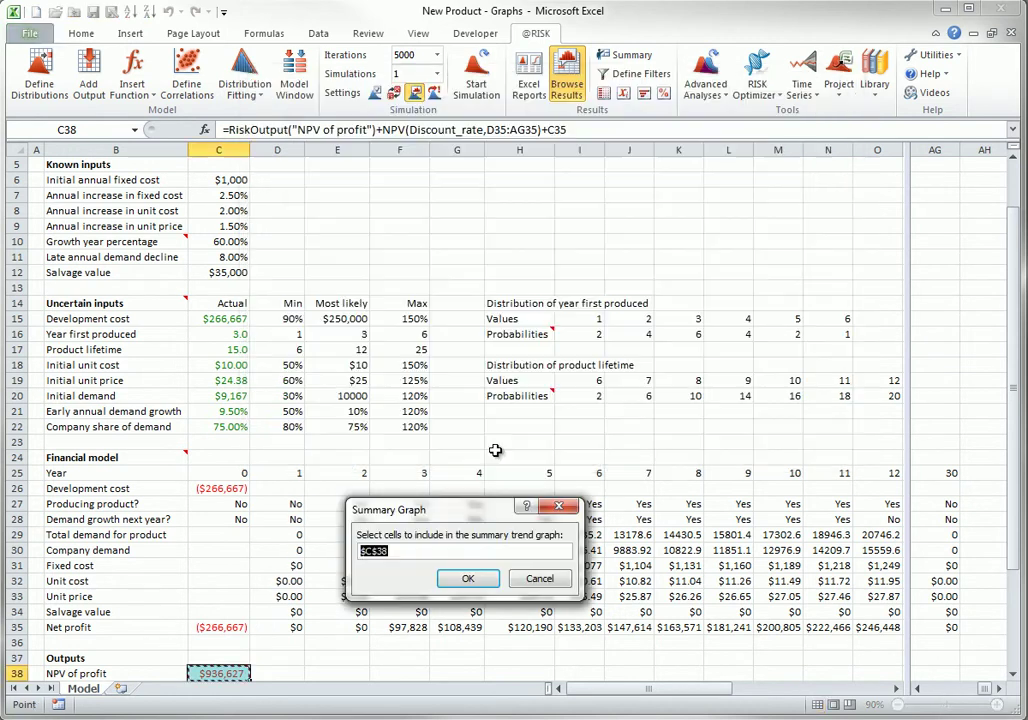
pyautogui.click(296, 627)
pyautogui.keyDown('shift'); pyautogui.click(948, 627); pyautogui.keyUp('shift')
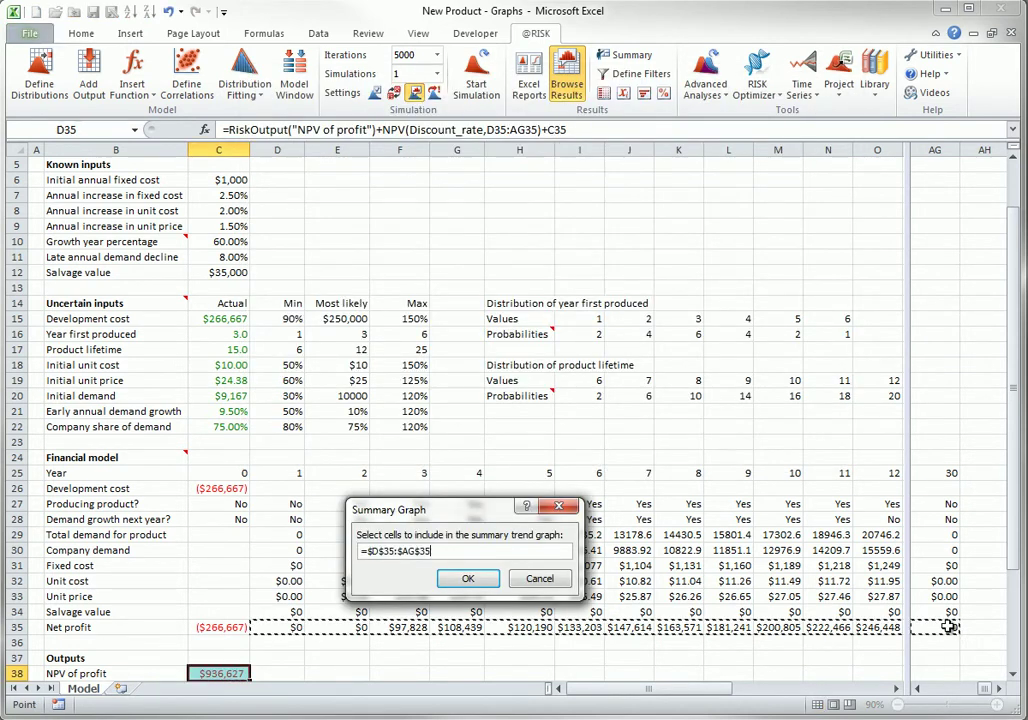
pyautogui.click(467, 578)
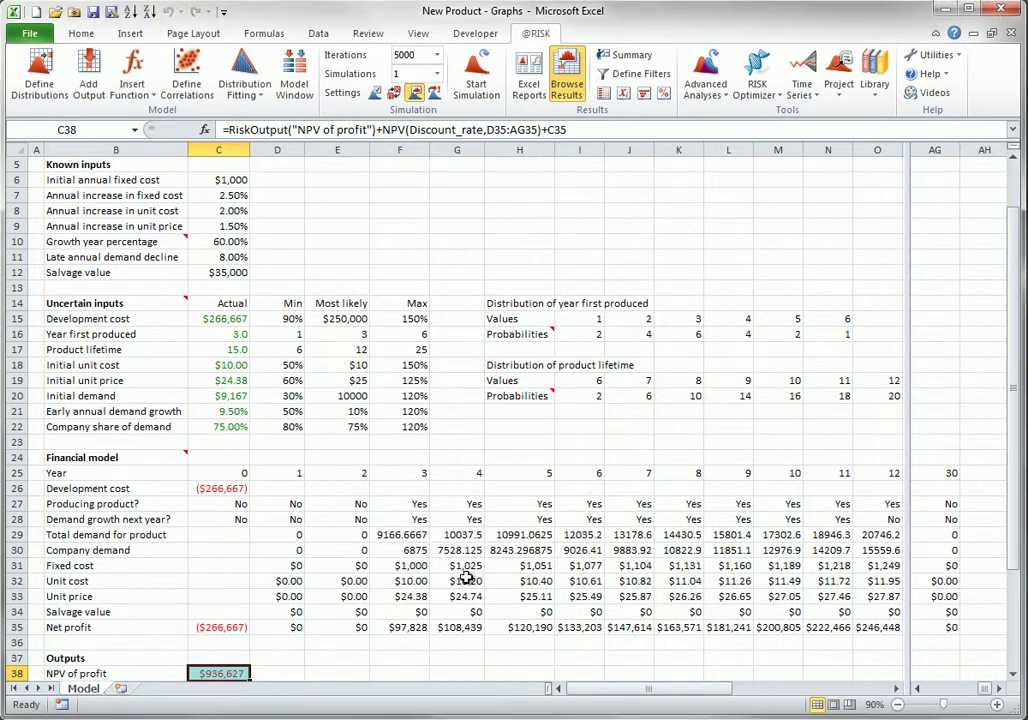
pyautogui.moveTo(350, 187); pyautogui.dragTo(613, 98)
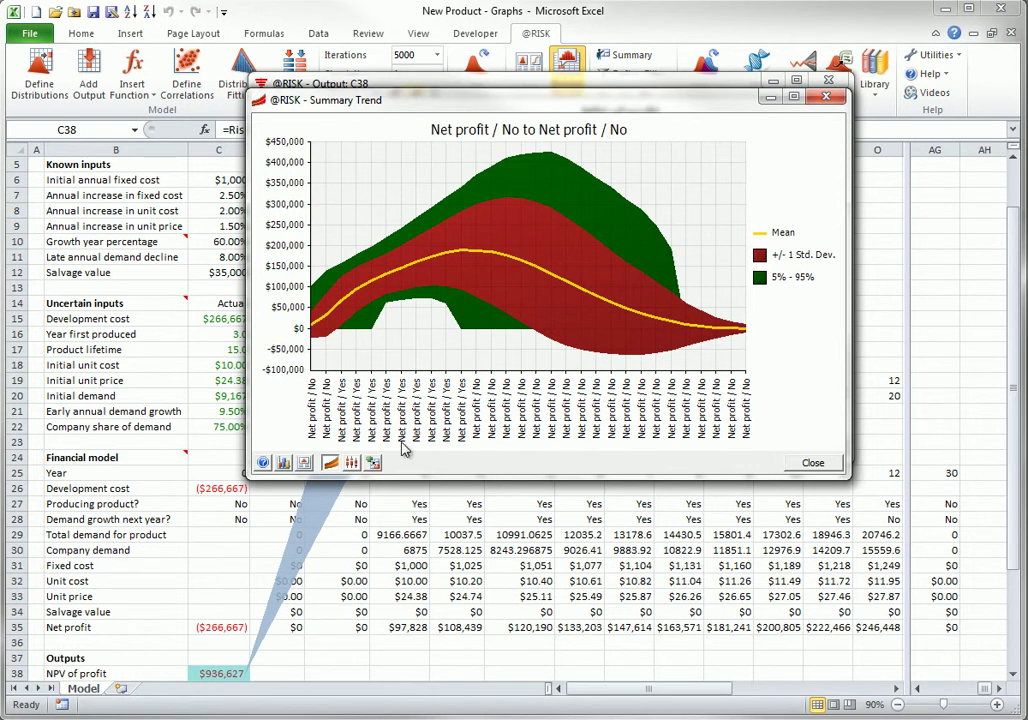
# View the net profit summary as a box plot, switch back to the summary trend, and close the graph.
pyautogui.click(352, 463)
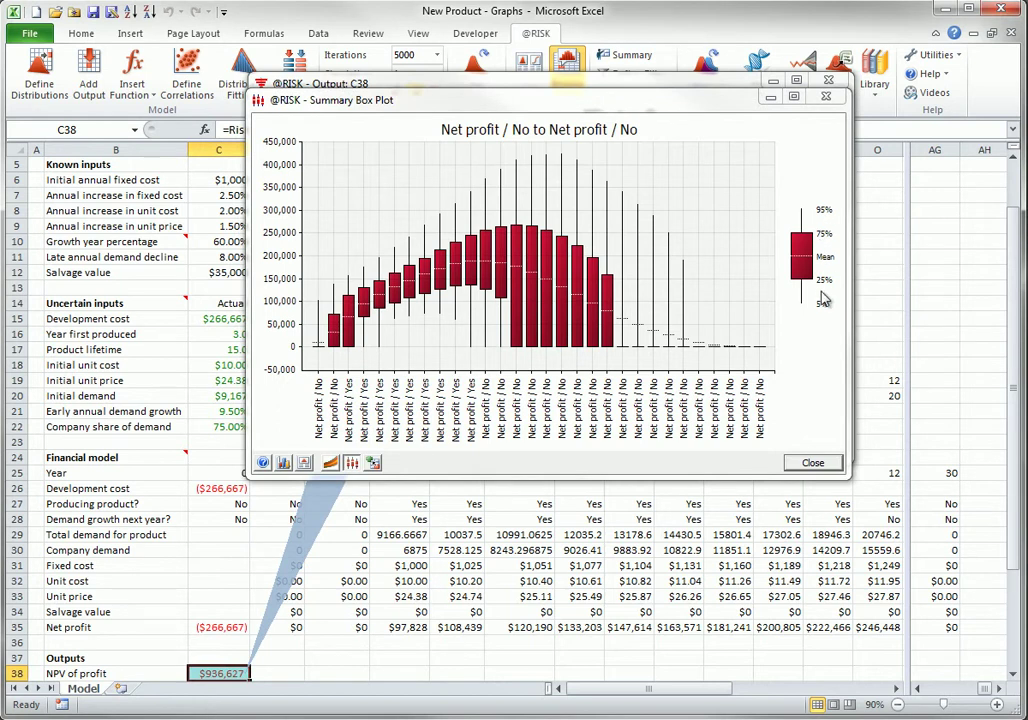
pyautogui.click(330, 463)
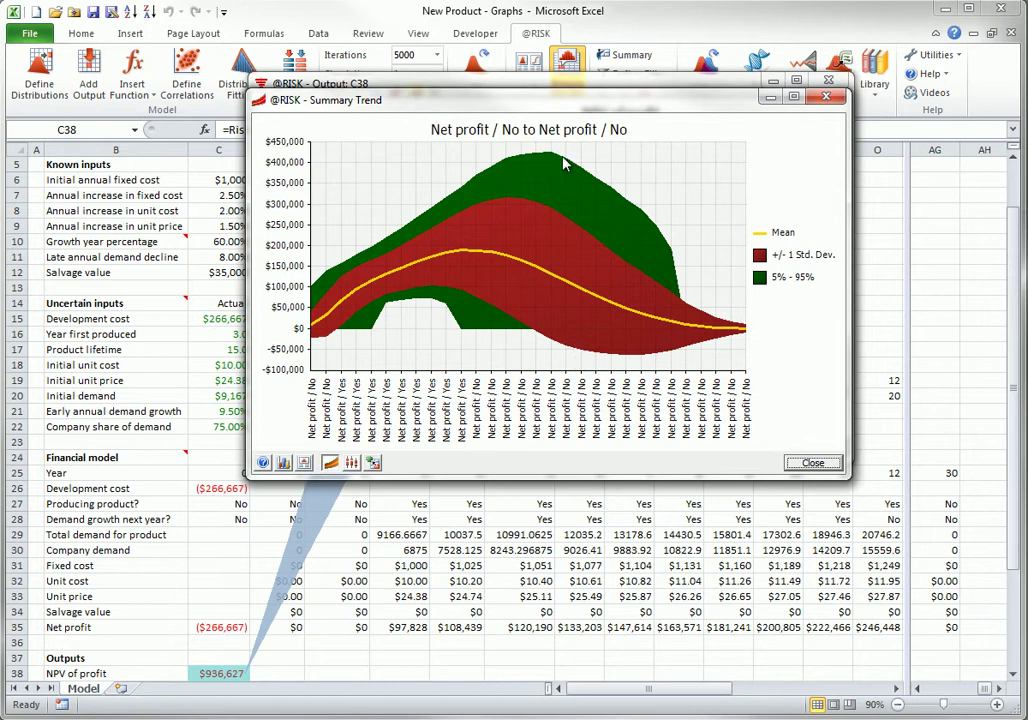
pyautogui.click(811, 462)
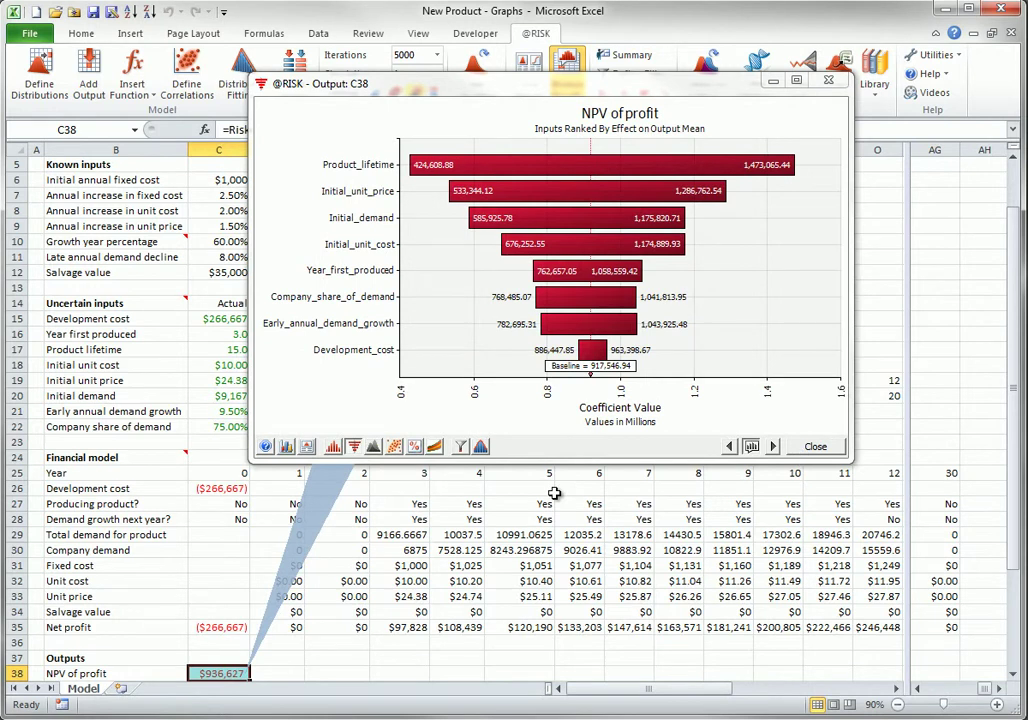
# View the filter and distribution-fitting settings for NPV of profit, cancelling both without applying anything.
pyautogui.click(415, 448)
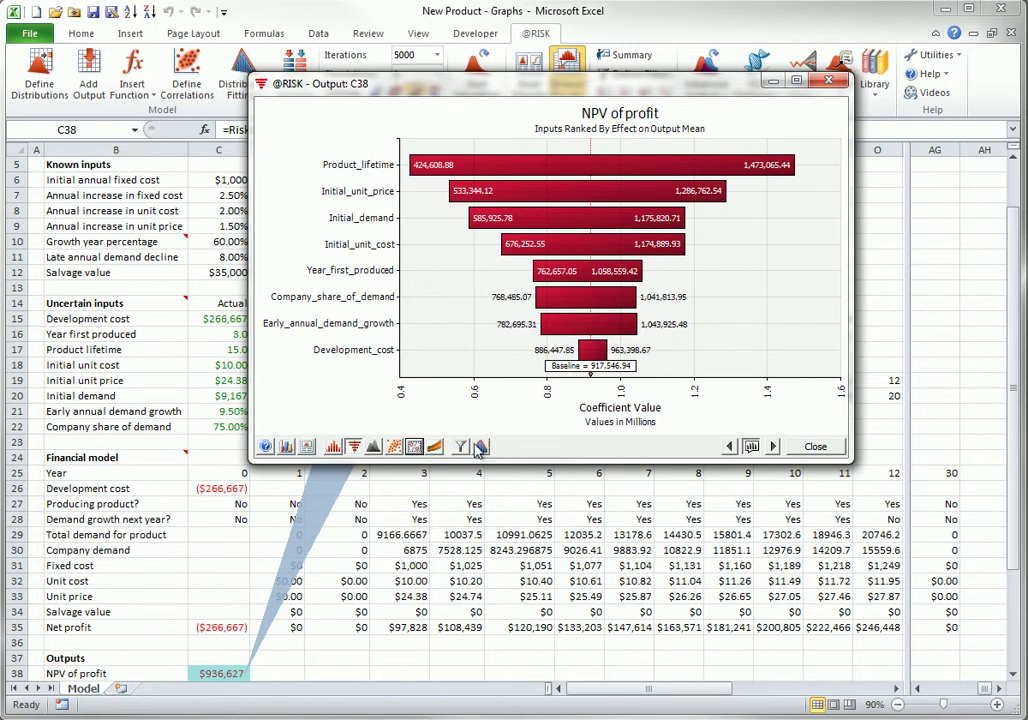
pyautogui.click(461, 447)
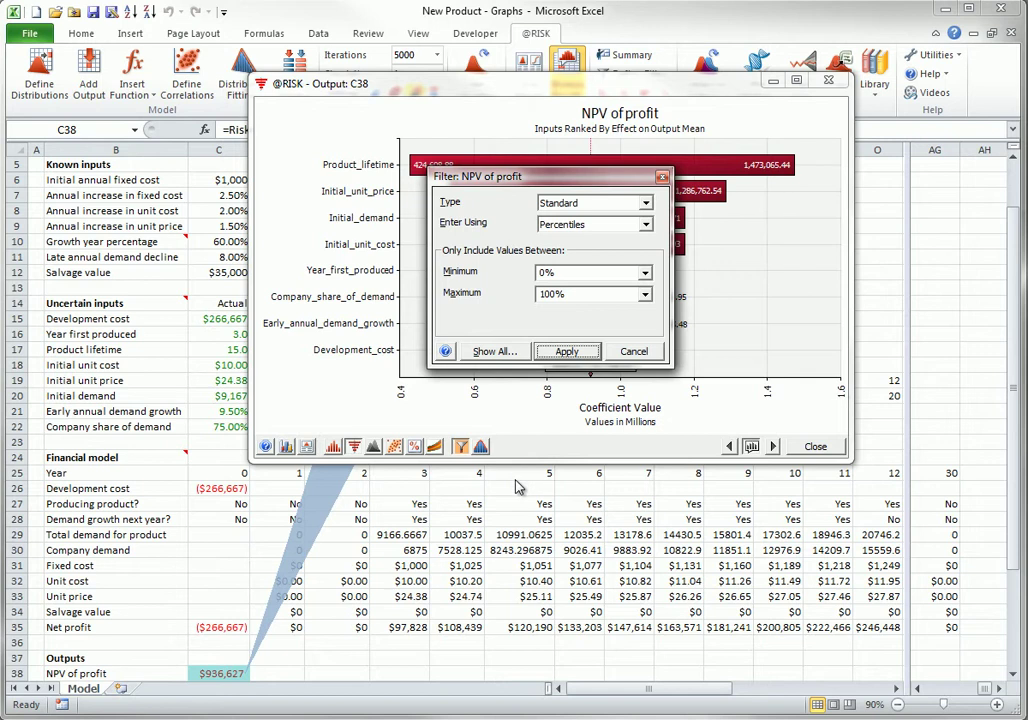
pyautogui.click(620, 356)
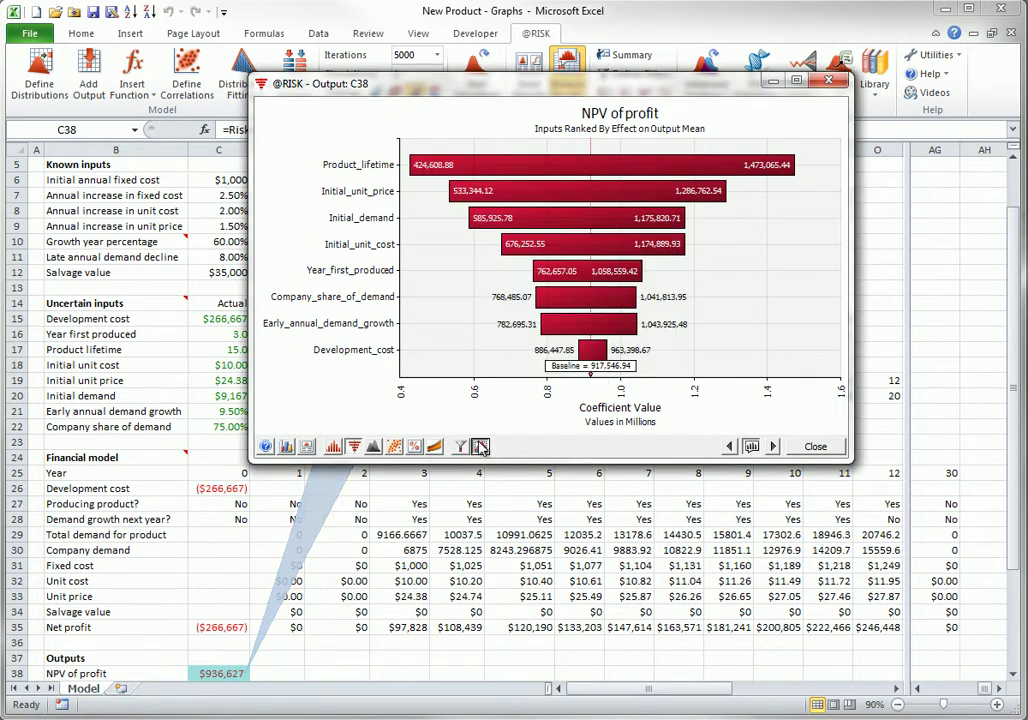
pyautogui.click(481, 447)
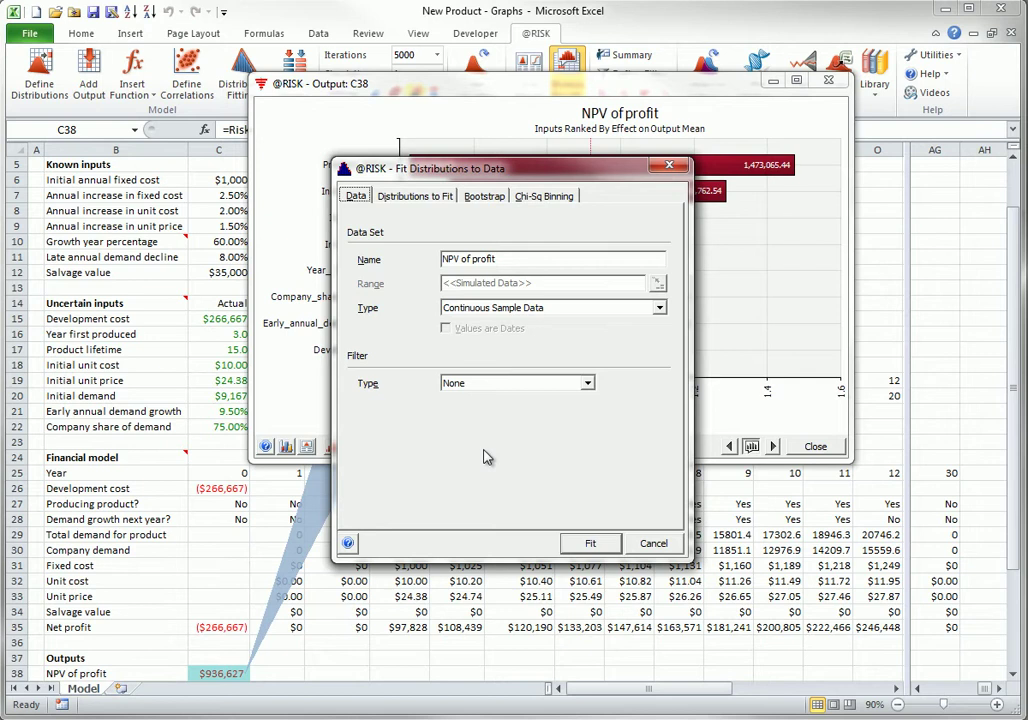
pyautogui.click(655, 544)
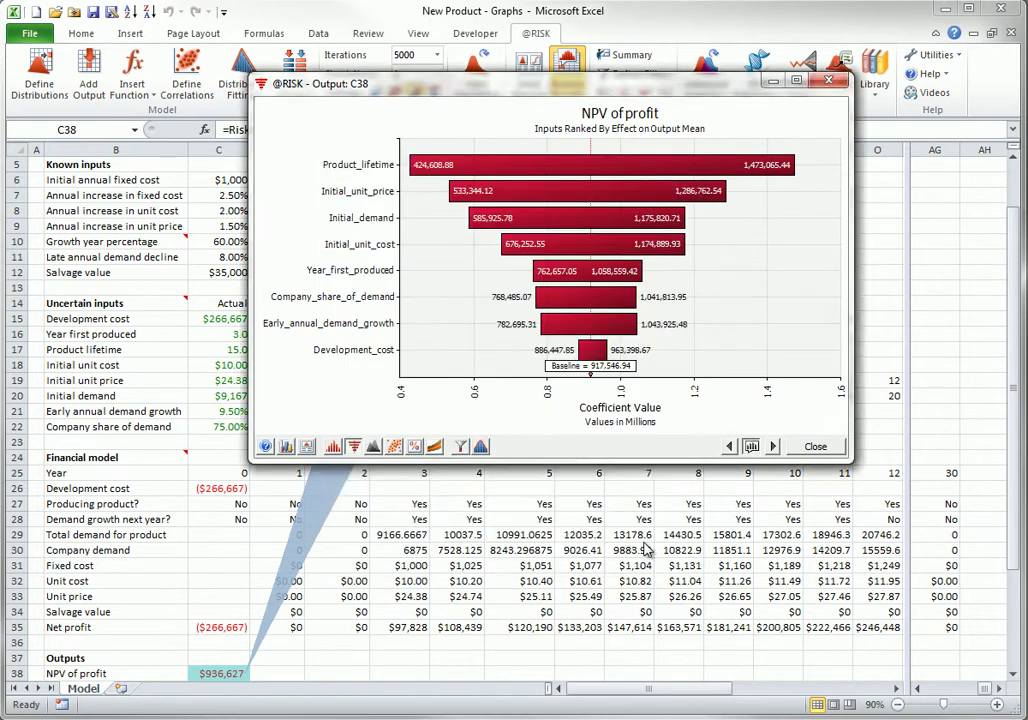